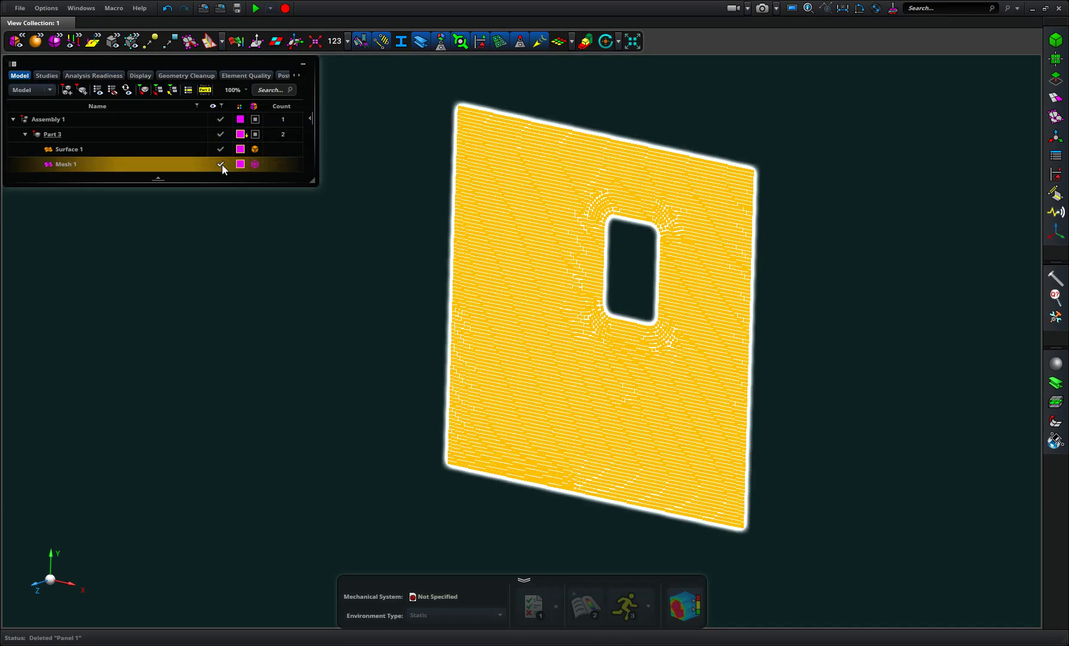
Toggle the plate mesh off and back on, and review the material definitions
{"action": "left_click", "coordinate": [221, 164]}
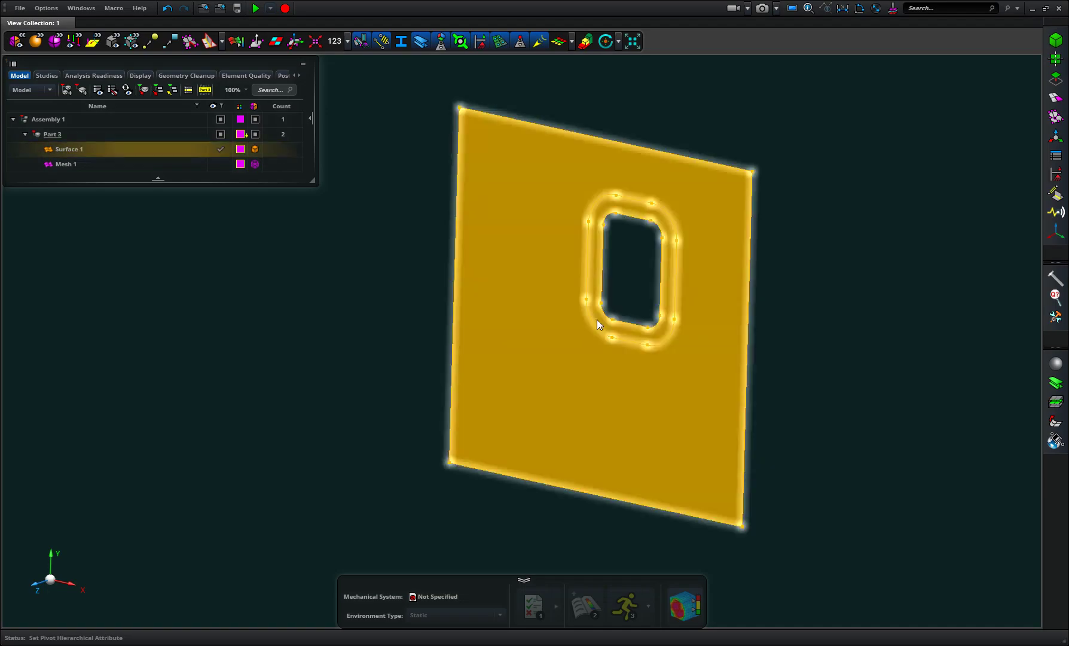
{"action": "left_click", "coordinate": [218, 164]}
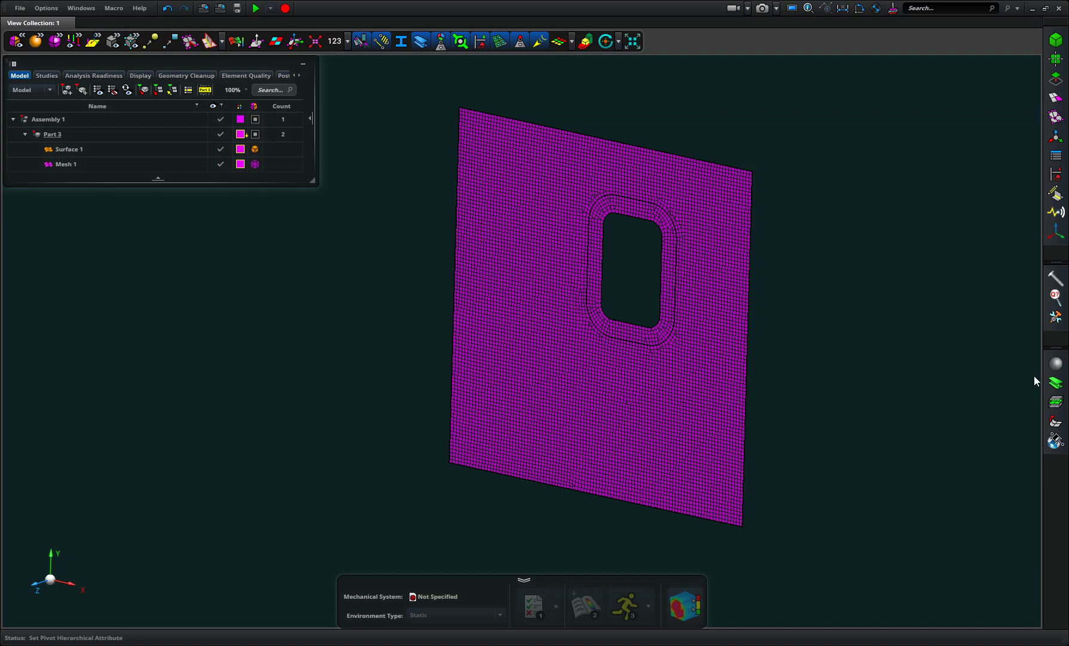
{"action": "left_click", "coordinate": [1056, 363]}
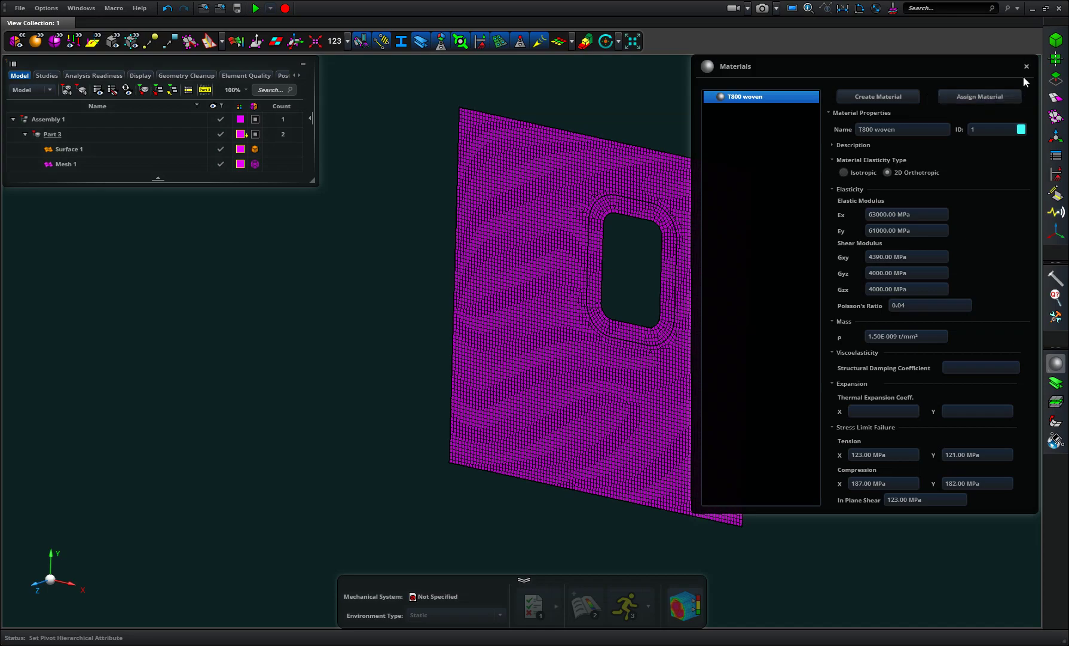
{"action": "left_click", "coordinate": [985, 95]}
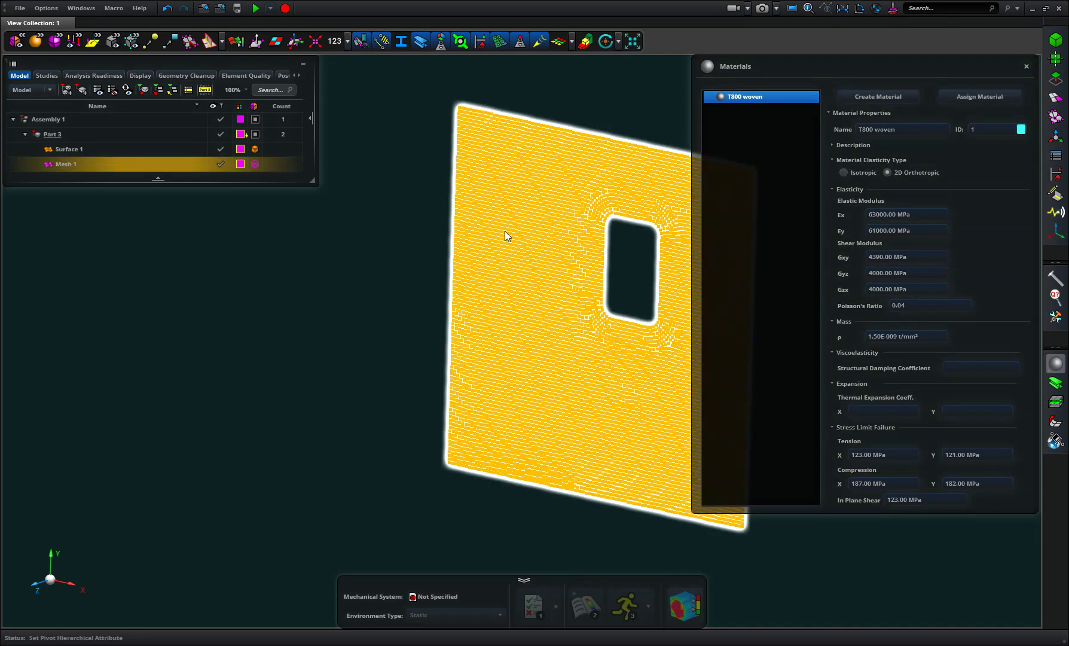
{"action": "left_click", "coordinate": [505, 232]}
{"action": "left_click", "coordinate": [1027, 67]}
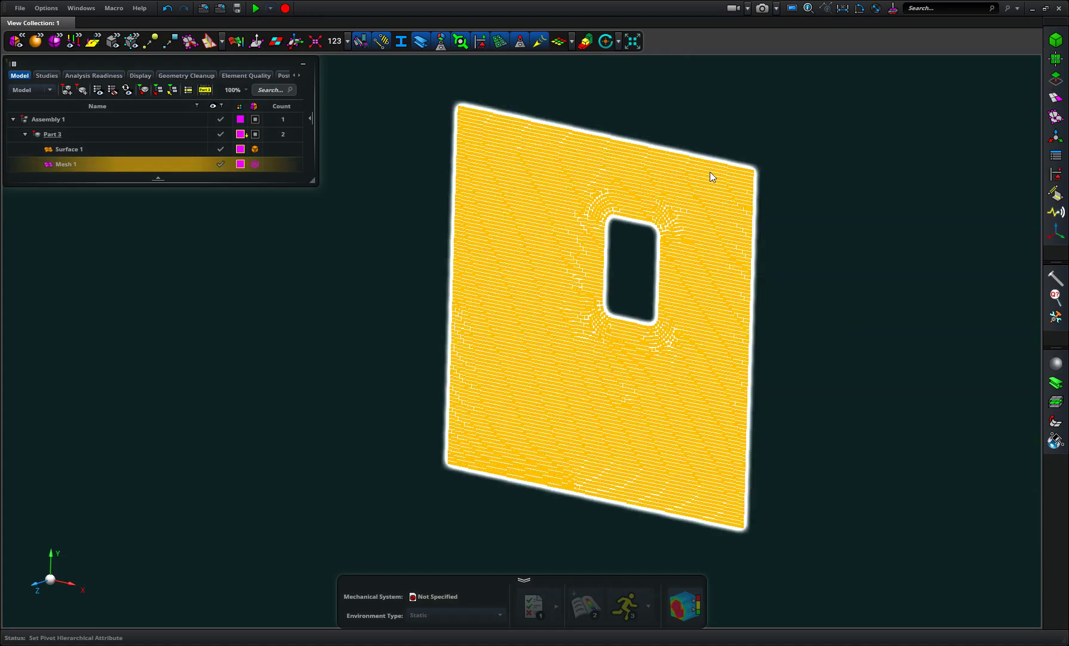
{"action": "middle_click_drag", "start_coordinate": [710, 171], "coordinate": [864, 199]}
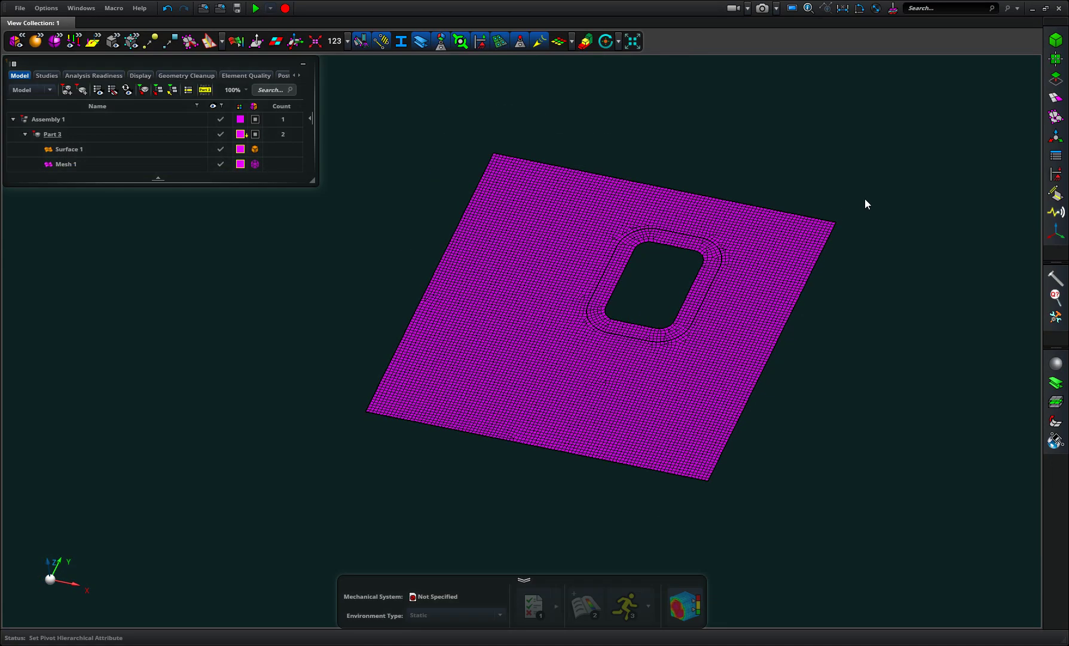
Create Panel 1 with Surface 1 as the tool surface using Attribution Panels
{"action": "left_click", "coordinate": [1056, 157]}
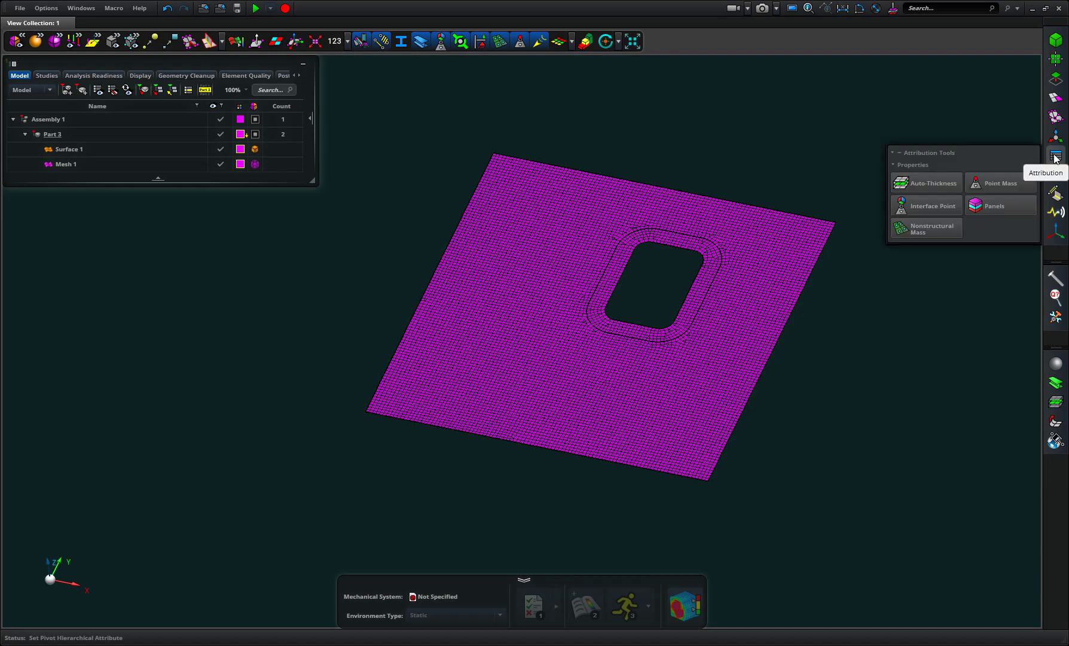
{"action": "left_click", "coordinate": [993, 206]}
{"action": "middle_click_drag", "start_coordinate": [673, 148], "coordinate": [589, 143]}
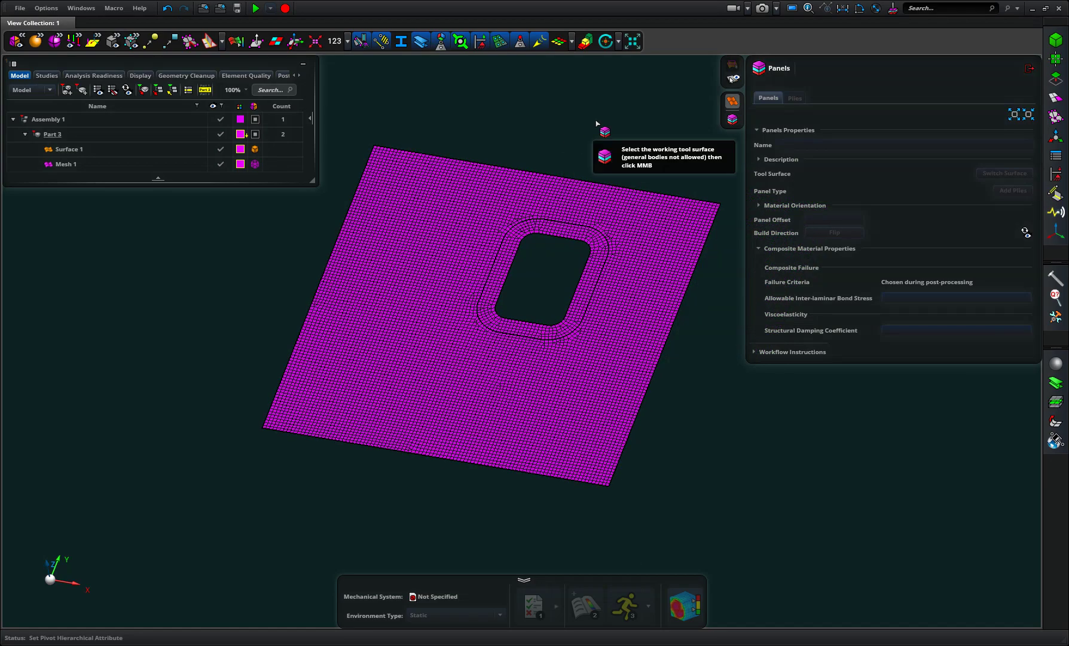
{"action": "left_click", "coordinate": [609, 224]}
{"action": "middle_click", "coordinate": [640, 158]}
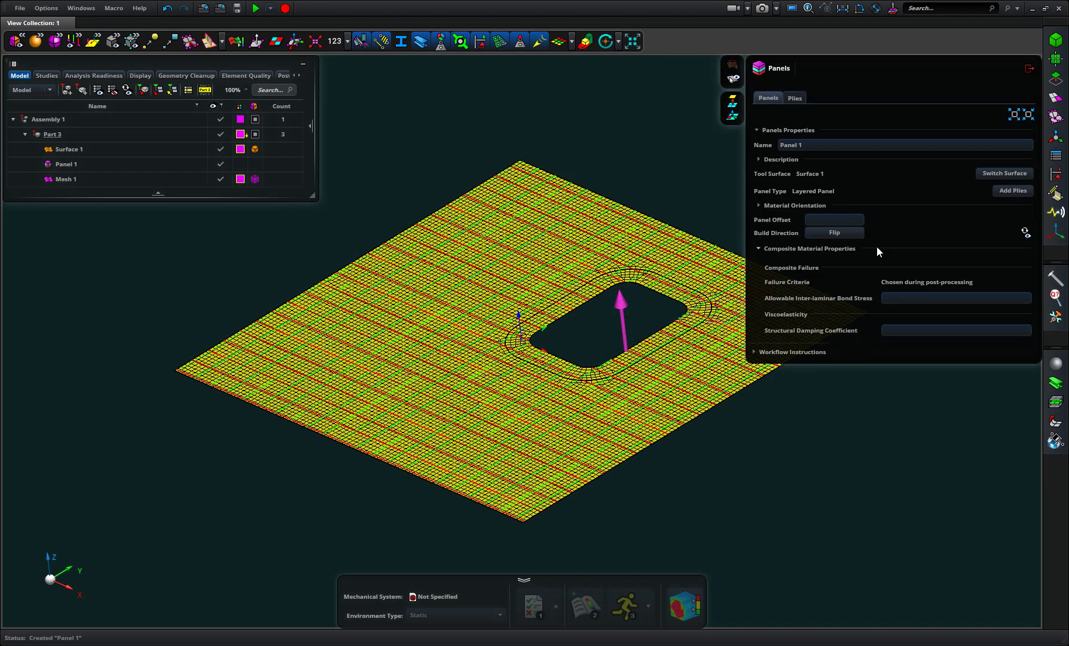
Define a T800 woven ply with 0.5 thickness and 0° angle
{"action": "left_click", "coordinate": [1012, 192]}
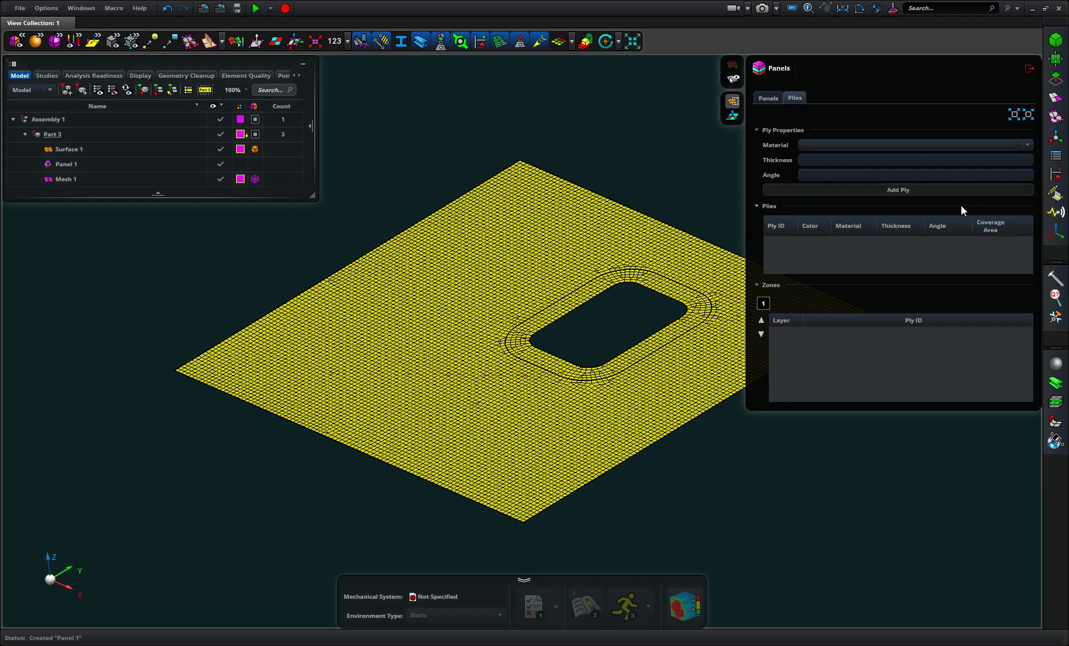
{"action": "left_click", "coordinate": [848, 146]}
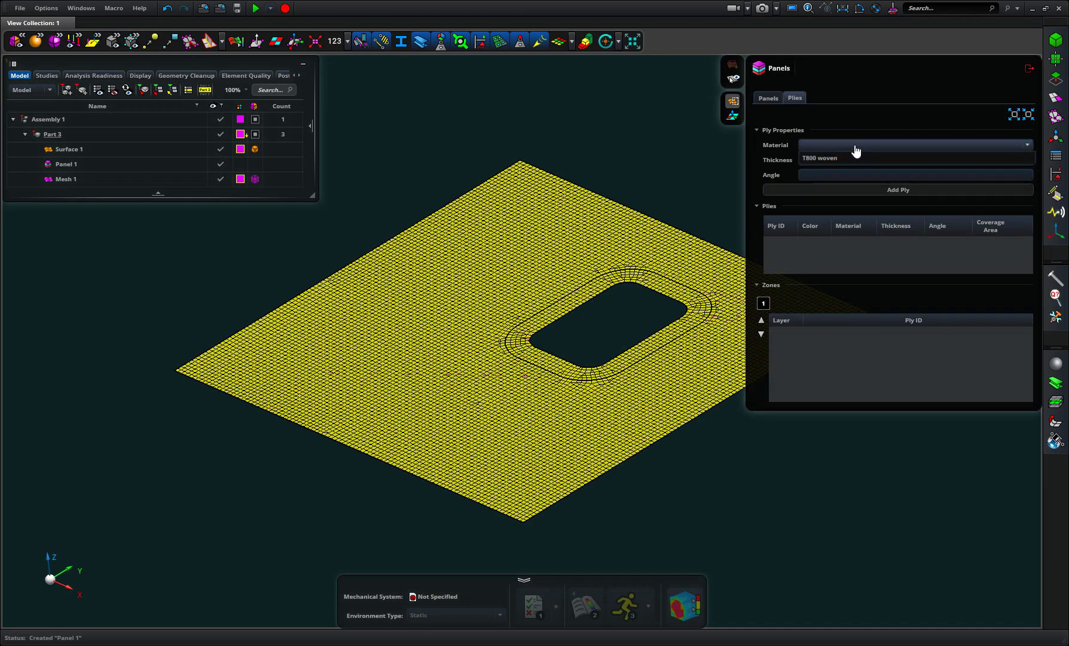
{"action": "left_click", "coordinate": [851, 156]}
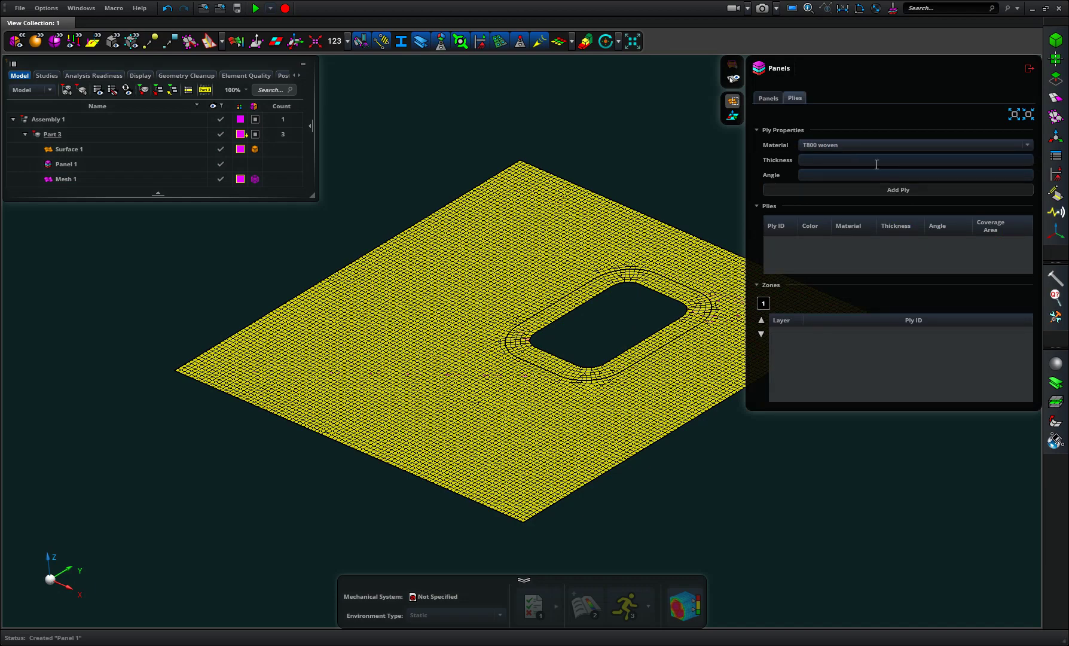
{"action": "left_click", "coordinate": [877, 161]}
{"action": "type", "text": "0.5"}
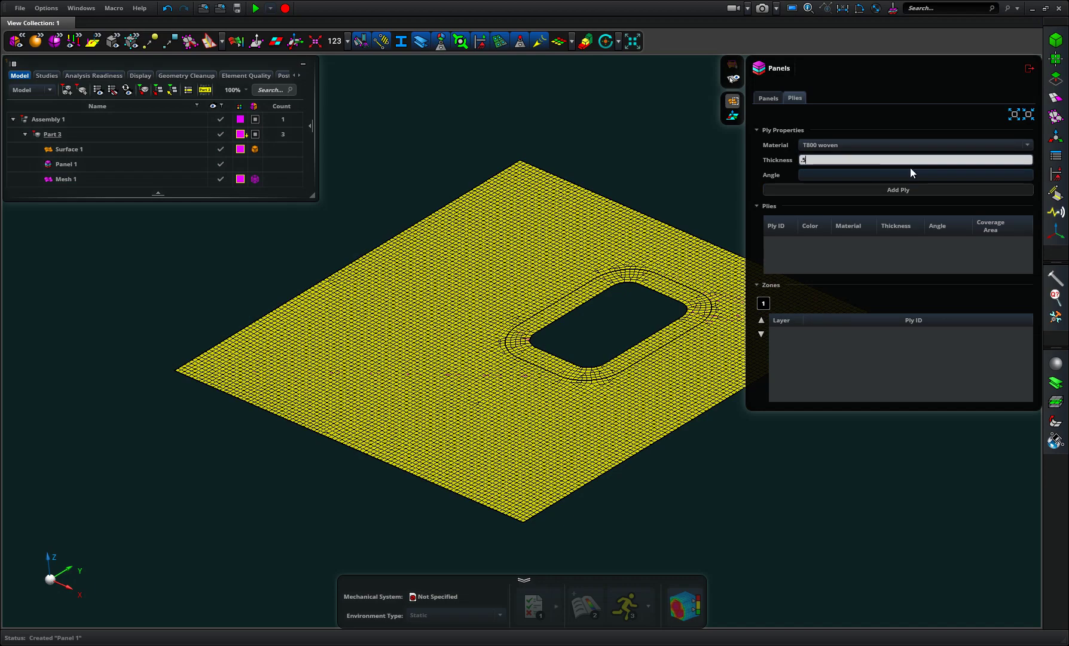
{"action": "left_click", "coordinate": [887, 175]}
{"action": "type", "text": "0"}
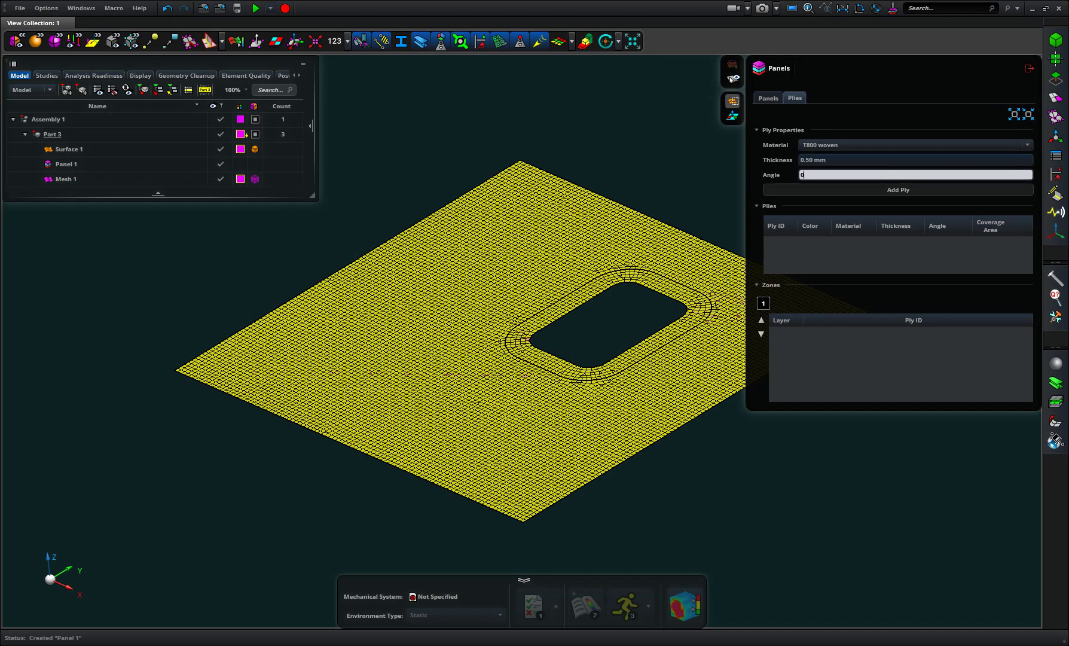
{"action": "left_click", "coordinate": [890, 190]}
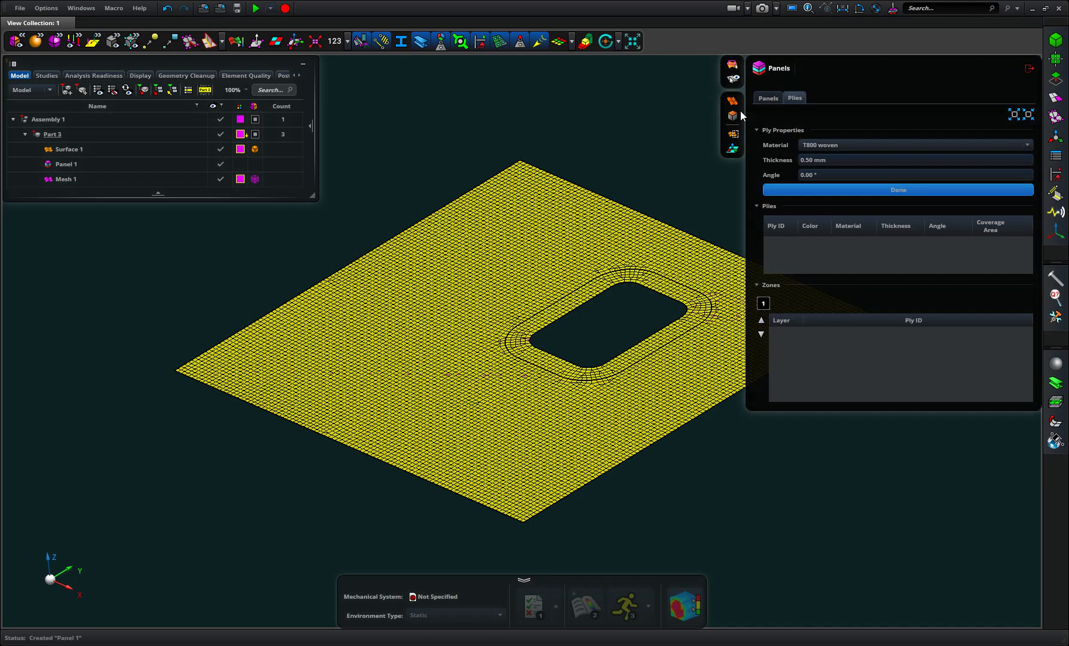
Assign the whole plate surface as coverage to create Ply A
{"action": "left_click", "coordinate": [735, 103]}
{"action": "left_click", "coordinate": [628, 244]}
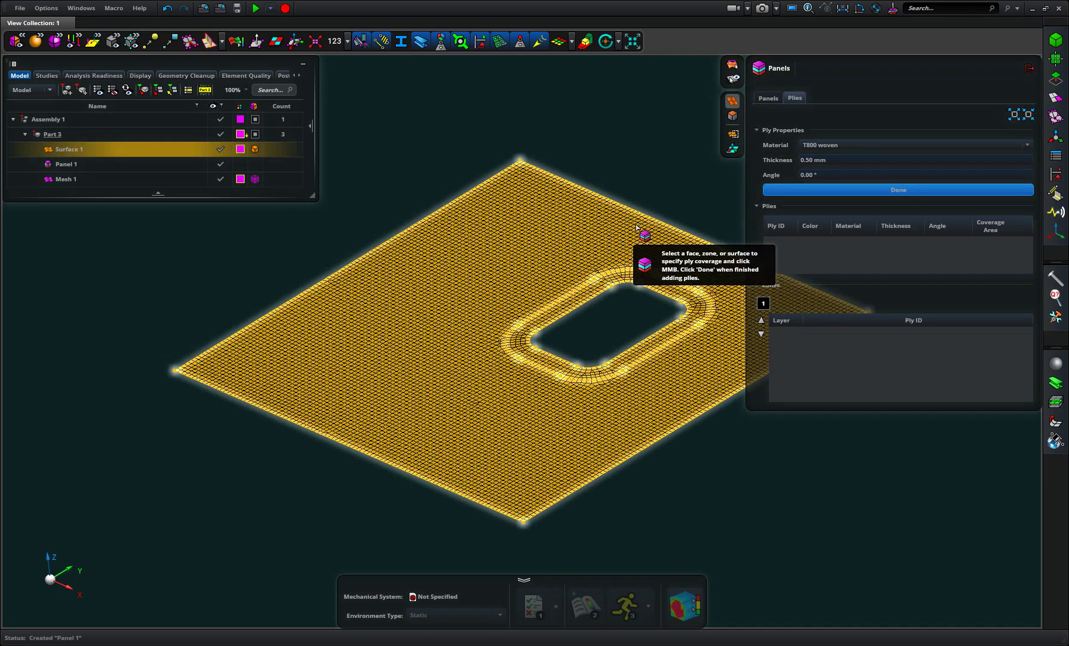
{"action": "middle_click", "coordinate": [658, 147]}
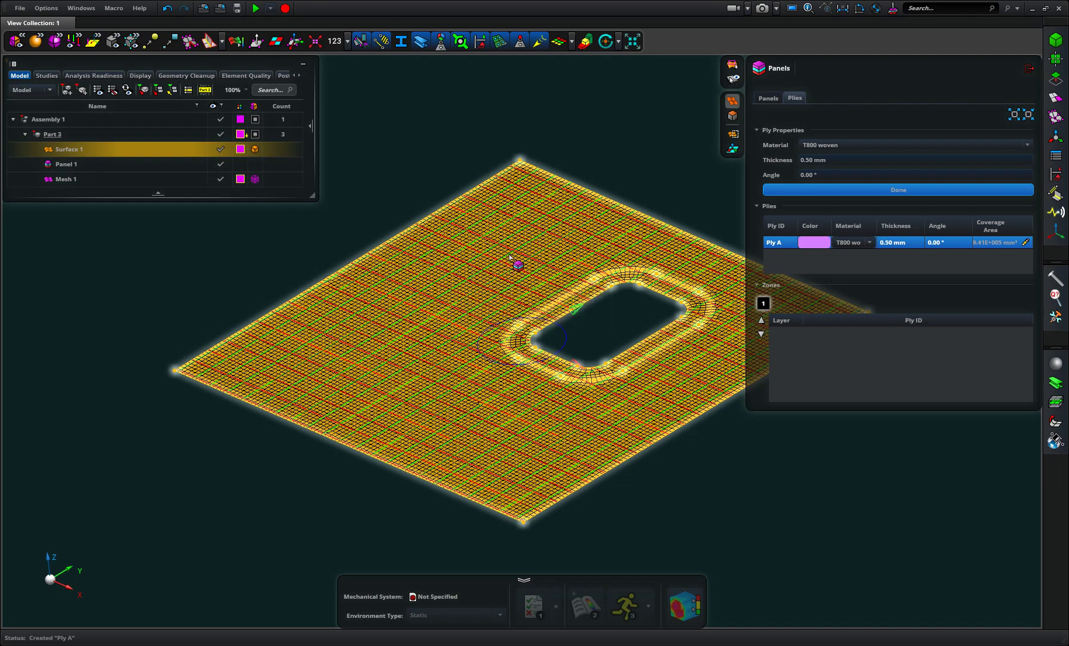
Add Plies B and C at 45° covering the full plate
{"action": "left_click", "coordinate": [871, 190]}
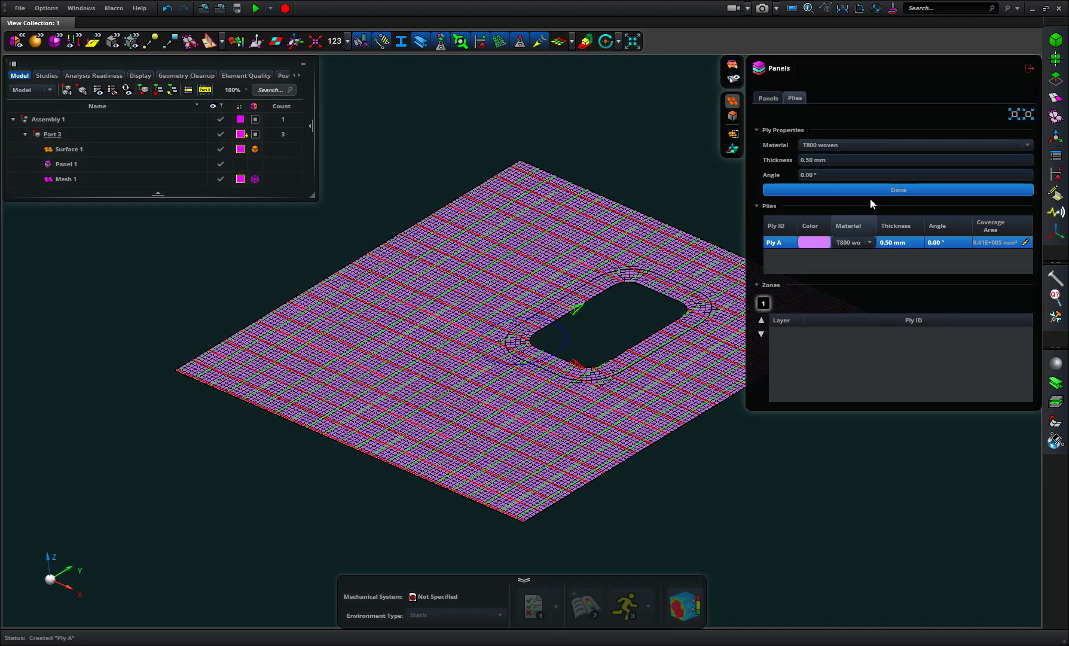
{"action": "left_click", "coordinate": [813, 174]}
{"action": "type", "text": "45"}
{"action": "key", "text": "Return"}
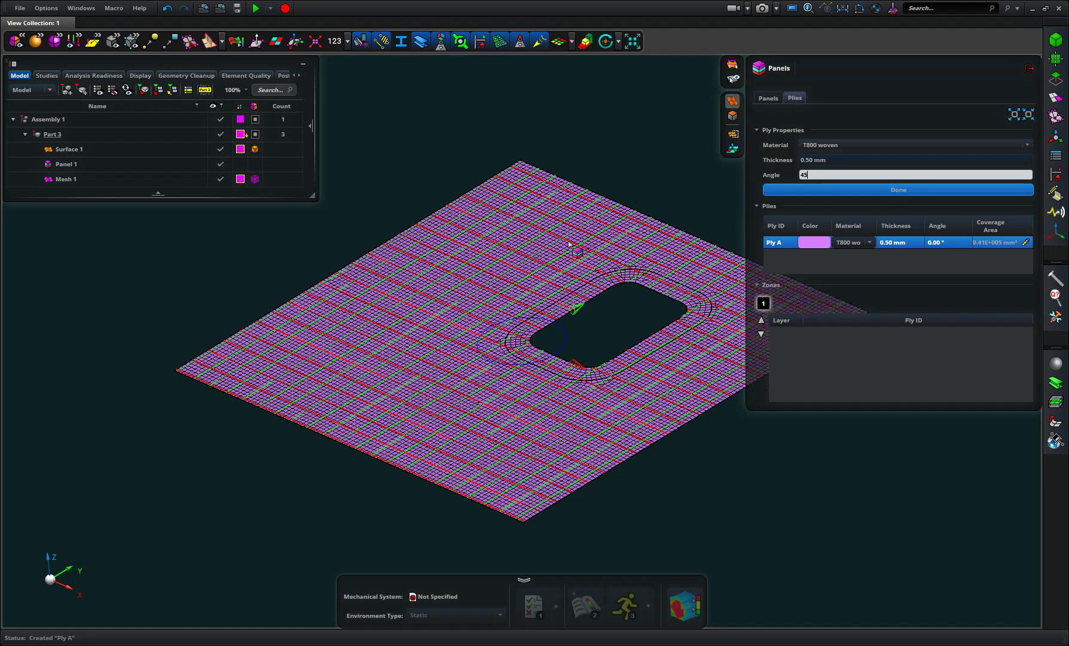
{"action": "left_click", "coordinate": [560, 269]}
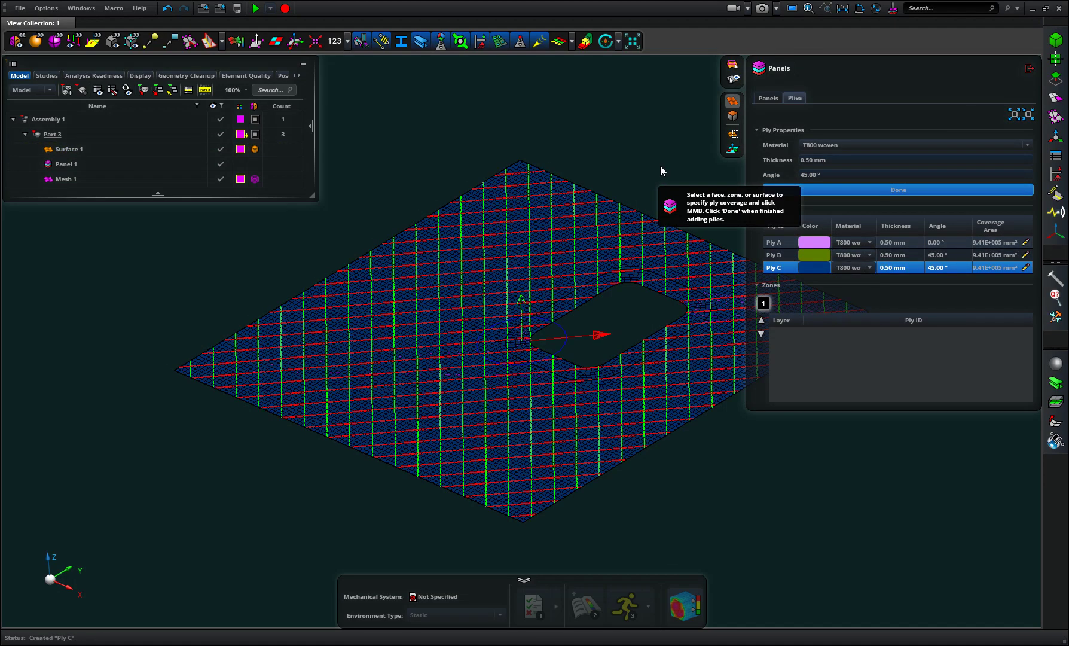
{"action": "left_click", "coordinate": [821, 175]}
Add Ply D at 0° over the full plate
{"action": "left_click", "coordinate": [807, 175]}
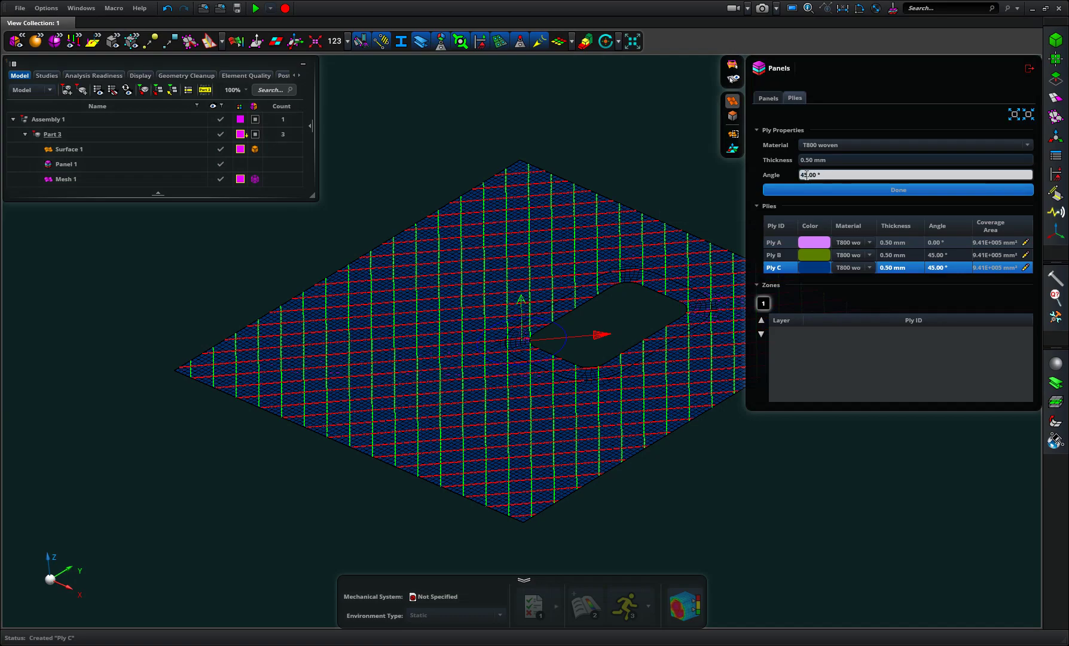
{"action": "left_click", "coordinate": [573, 248]}
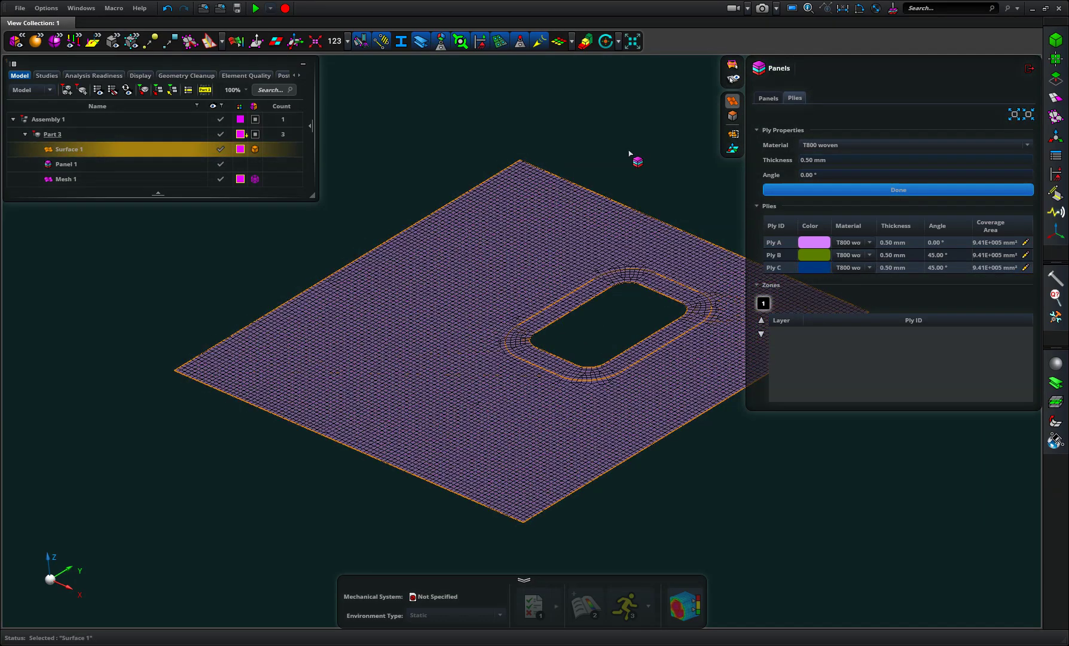
{"action": "middle_click", "coordinate": [628, 151]}
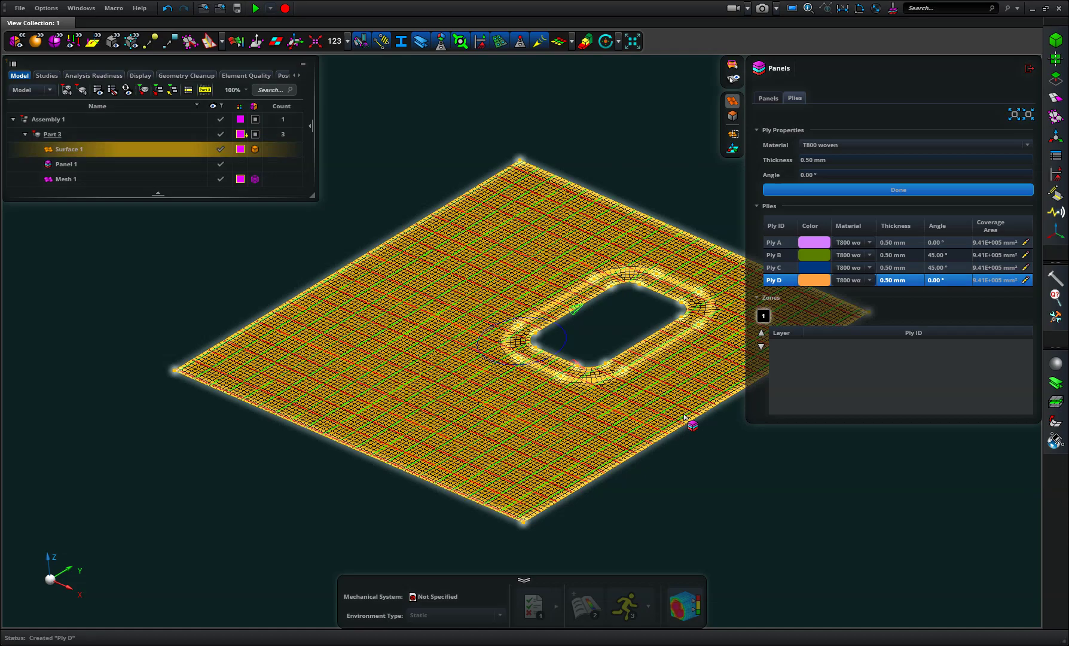
{"action": "right_click_drag", "start_coordinate": [693, 424], "coordinate": [717, 456]}
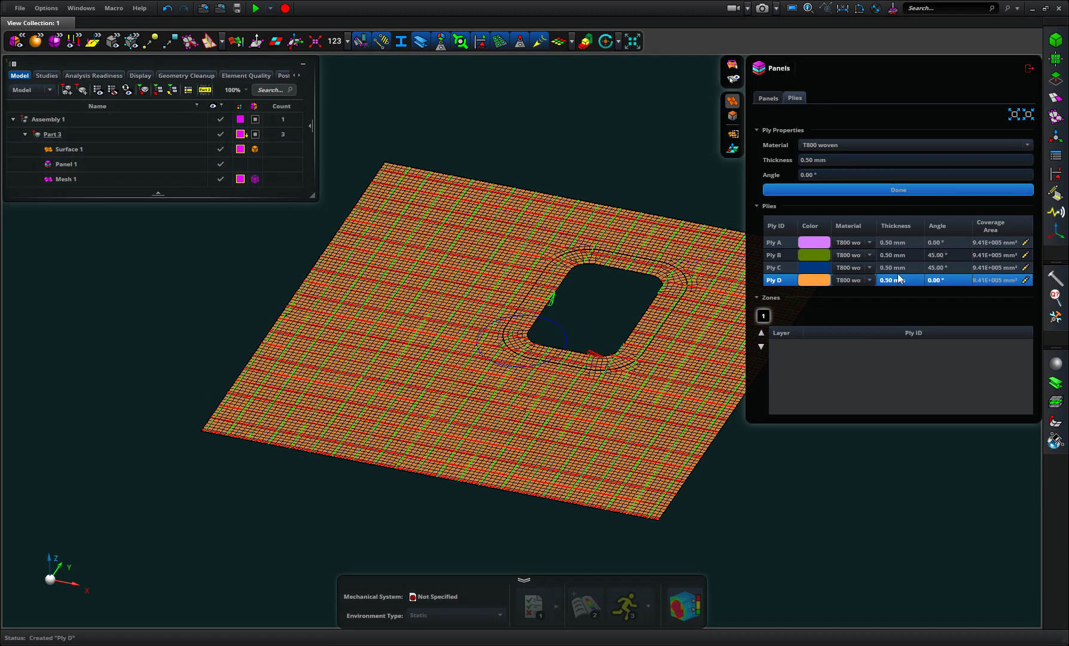
{"action": "right_click_drag", "start_coordinate": [723, 475], "coordinate": [704, 467]}
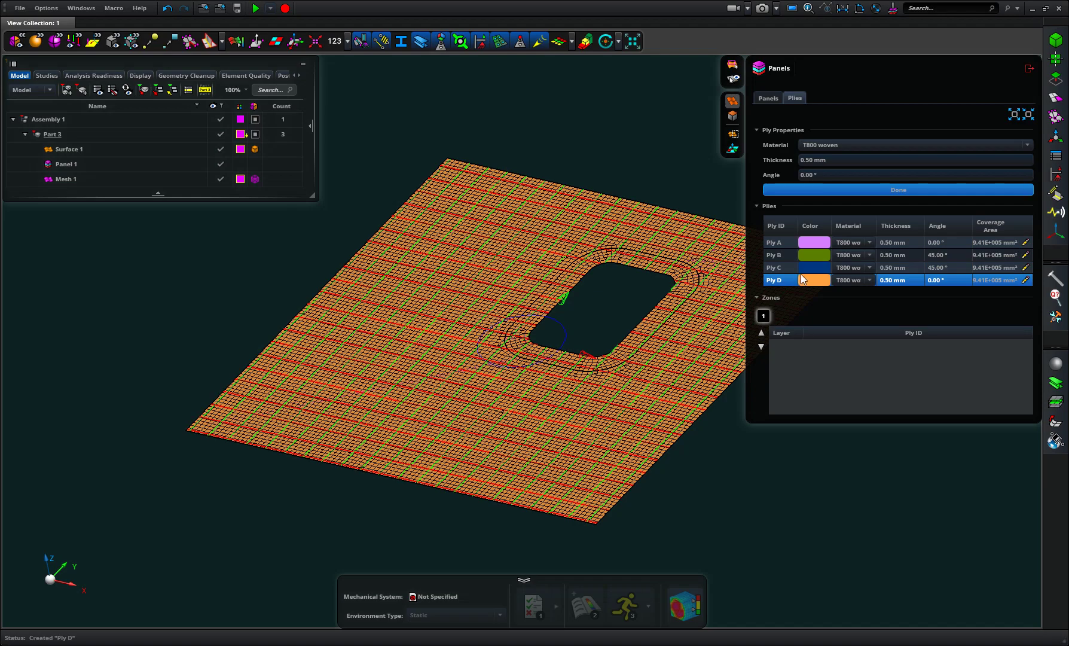
Create Ply E at 45° covering only the ring face around the hole
{"action": "left_click", "coordinate": [812, 174]}
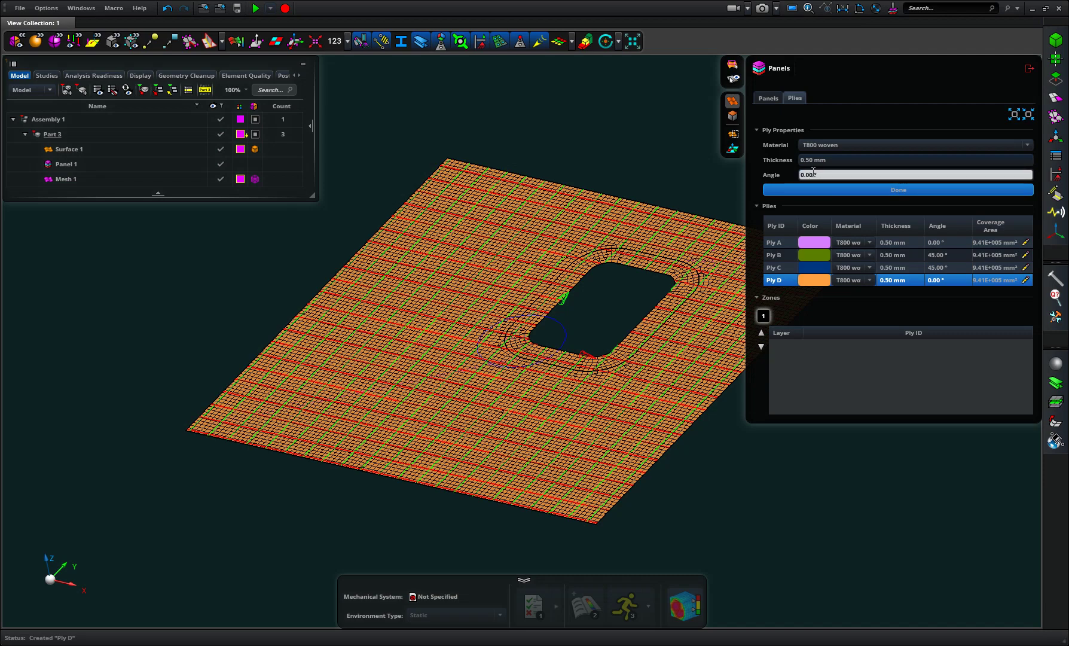
{"action": "key", "text": "ctrl+a"}
{"action": "type", "text": "45"}
{"action": "key", "text": "Return"}
{"action": "left_click", "coordinate": [733, 117]}
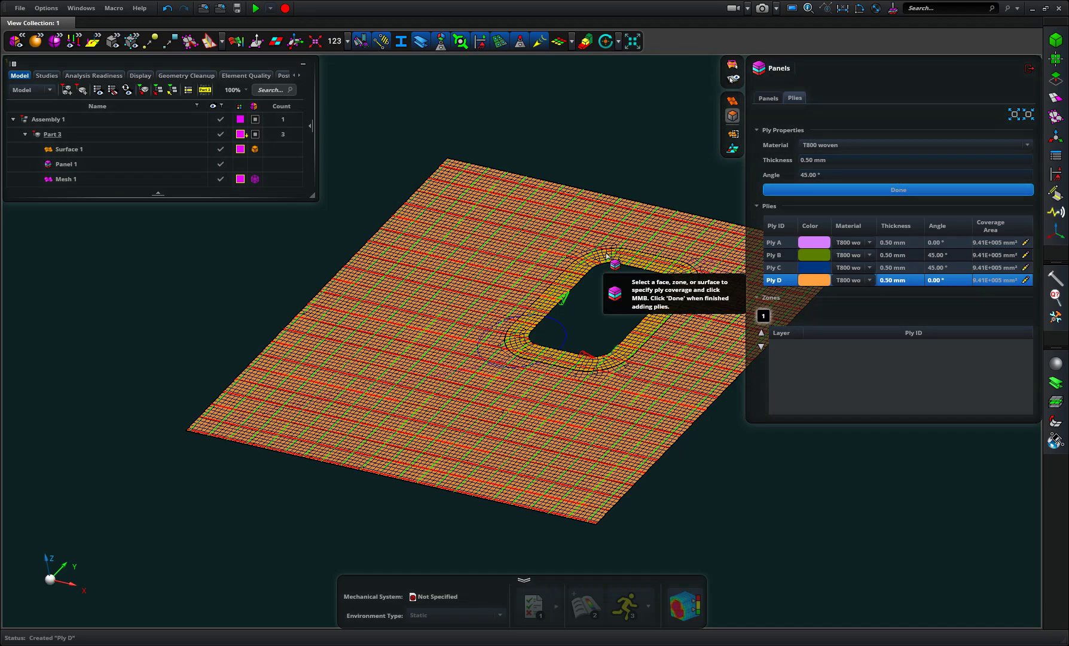
{"action": "left_click", "coordinate": [609, 254]}
{"action": "middle_click", "coordinate": [640, 132]}
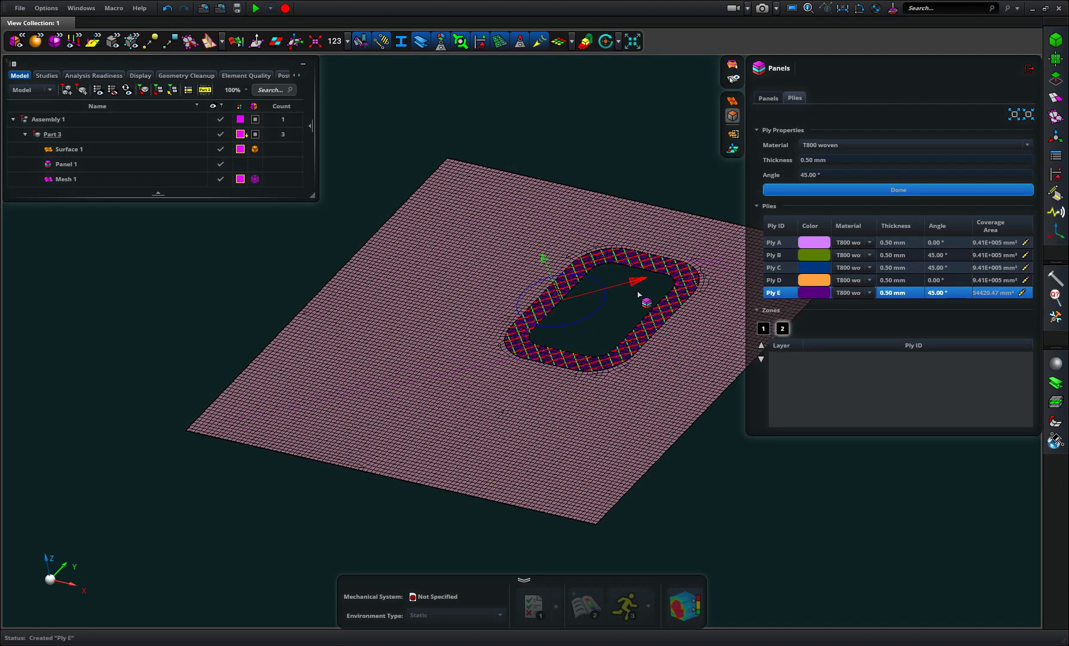
Create Ply F on the same ring face around the hole
{"action": "left_click", "coordinate": [589, 302]}
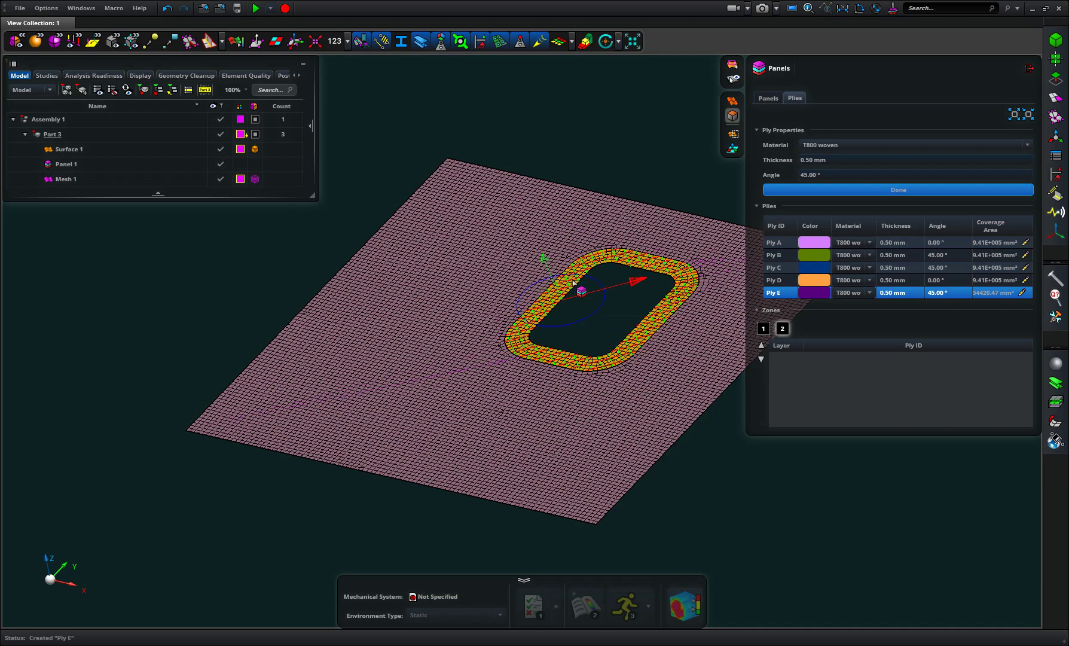
{"action": "middle_click", "coordinate": [610, 300]}
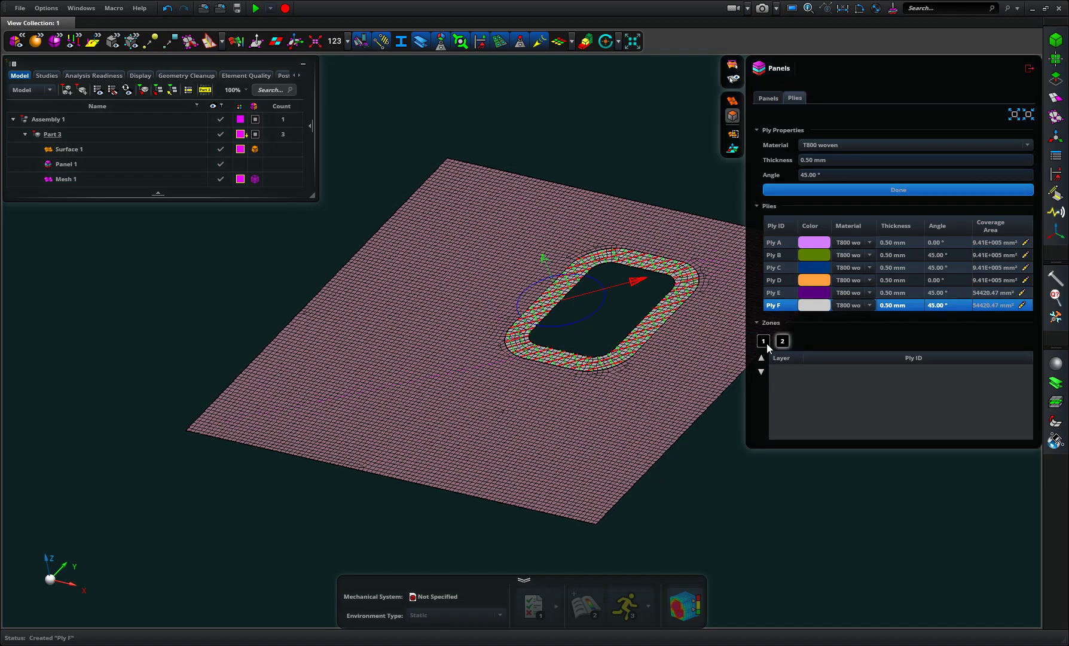
{"action": "middle_click", "coordinate": [668, 308]}
In the zone 2 stack, move Ply F down five places to the bottom layer
{"action": "left_click", "coordinate": [764, 341]}
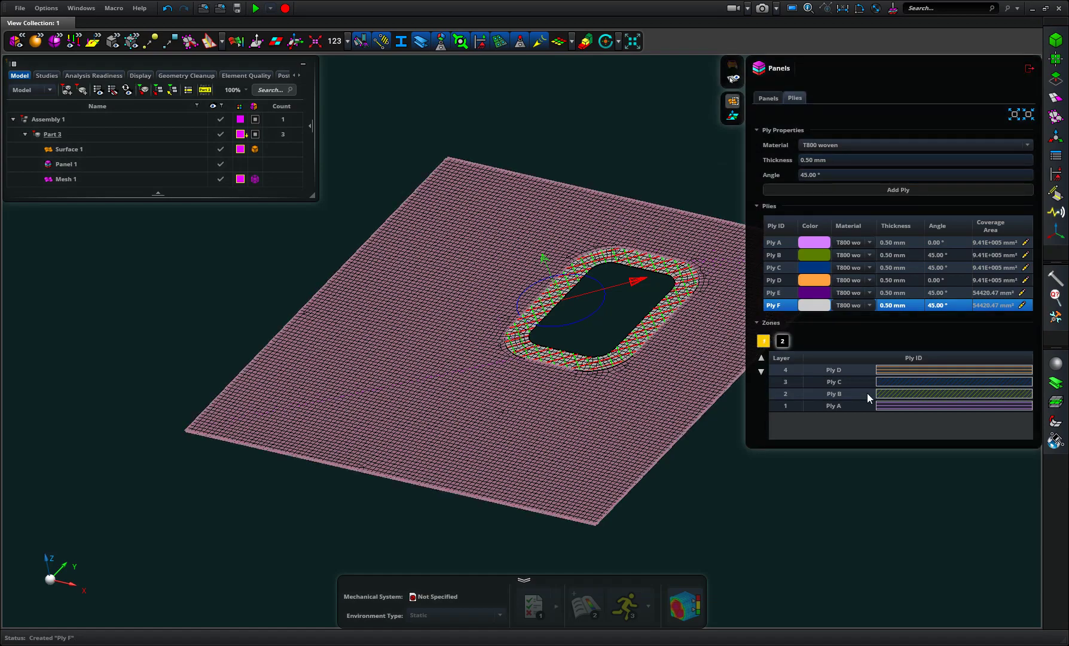
{"action": "left_click", "coordinate": [783, 341]}
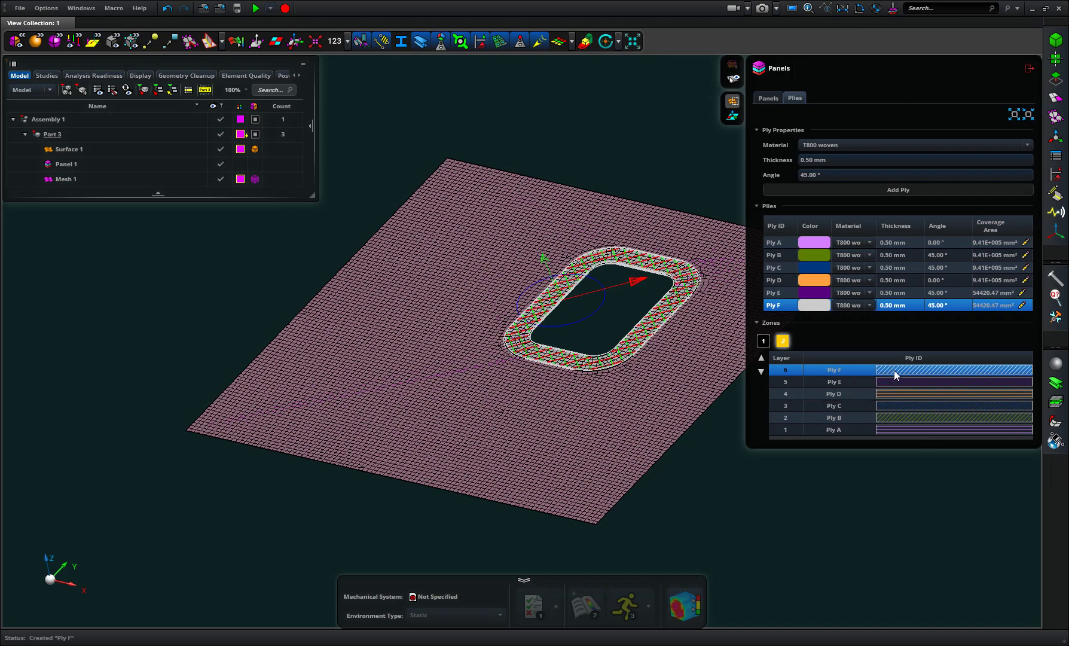
{"action": "left_click", "coordinate": [762, 371]}
{"action": "left_click", "coordinate": [761, 371]}
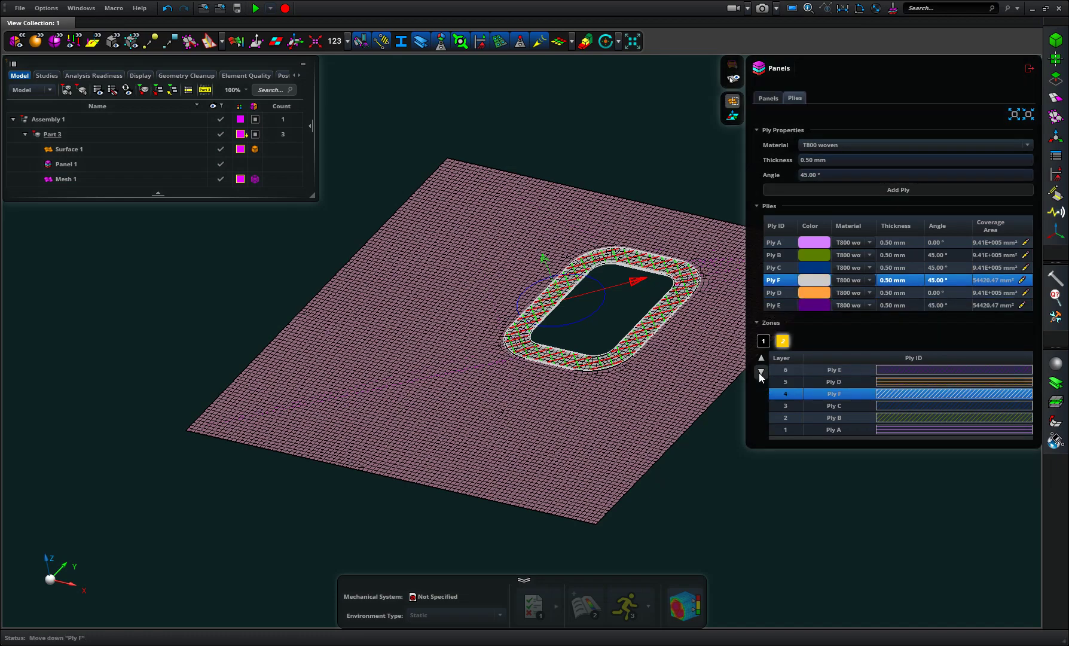
{"action": "left_click", "coordinate": [761, 371]}
{"action": "left_click", "coordinate": [761, 371]}
{"action": "left_click", "coordinate": [761, 371]}
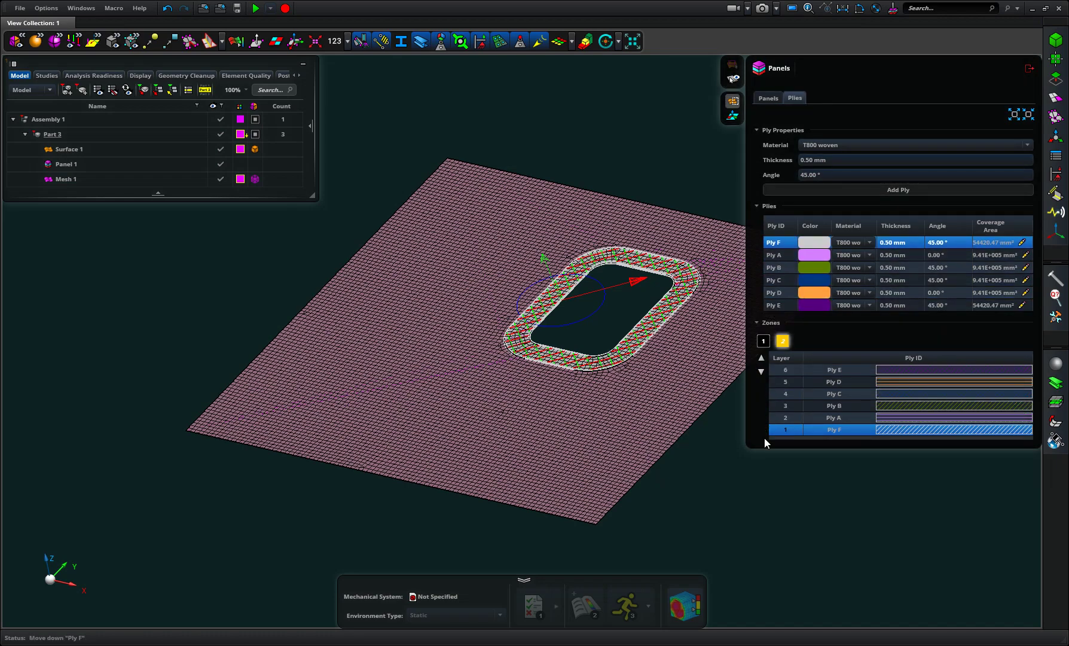
Compare the zone 1 and zone 2 layer stacks, then close the ply editor
{"action": "left_click", "coordinate": [782, 342]}
{"action": "left_click", "coordinate": [763, 341]}
{"action": "left_click", "coordinate": [783, 341]}
{"action": "left_click", "coordinate": [1029, 69]}
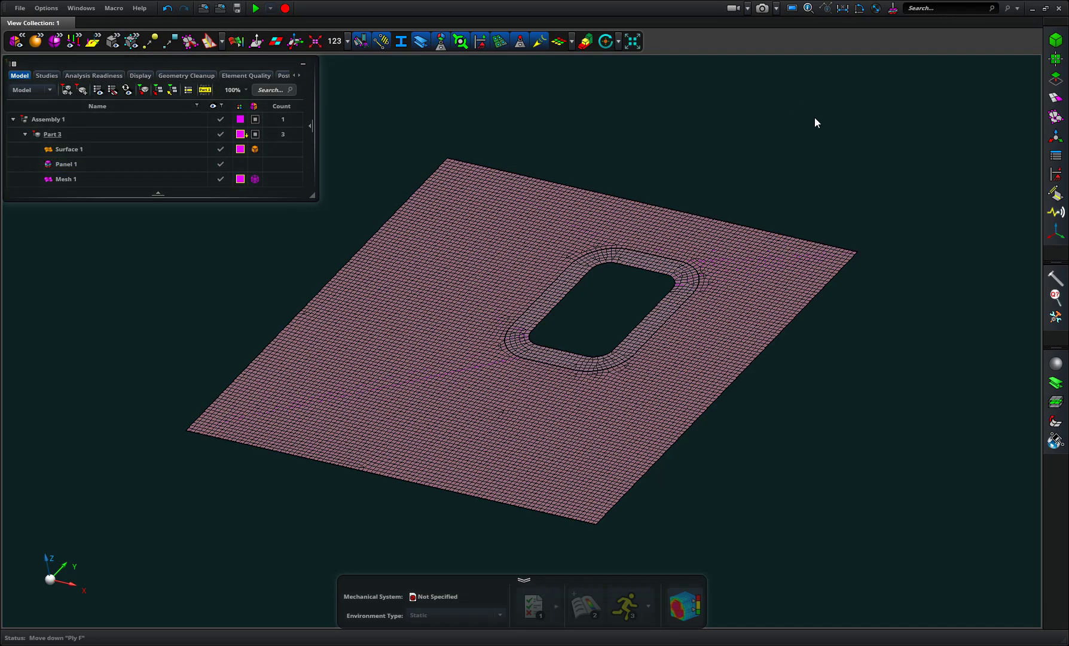
Core-sample the panel, review the Plies A–D rows, then drag the sample into the hole ring
{"action": "left_click", "coordinate": [893, 8]}
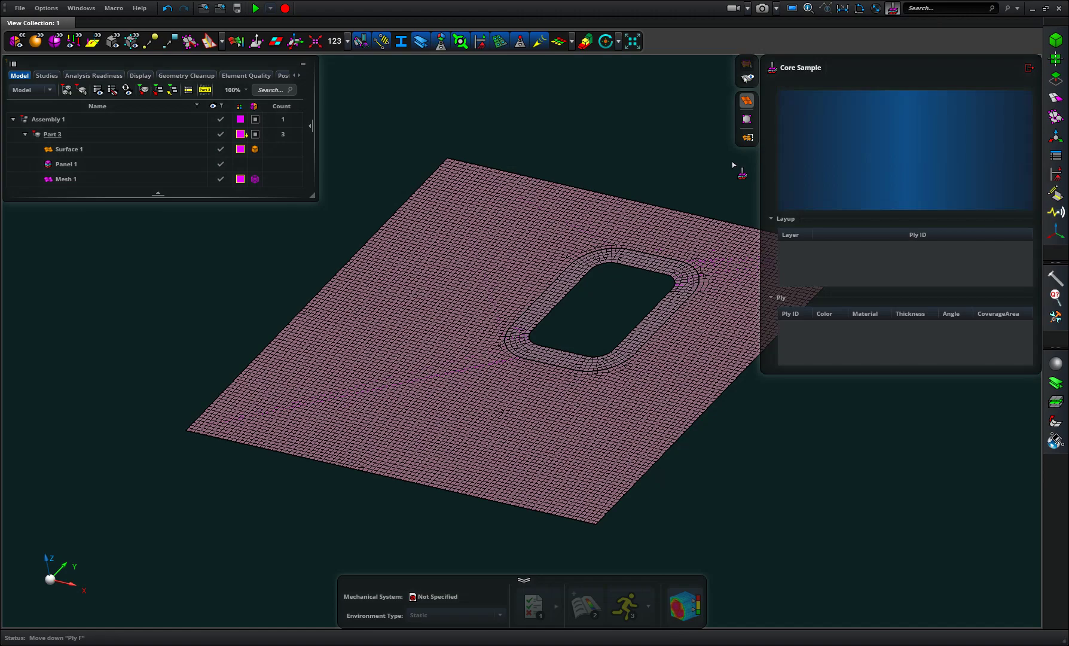
{"action": "left_click", "coordinate": [595, 244]}
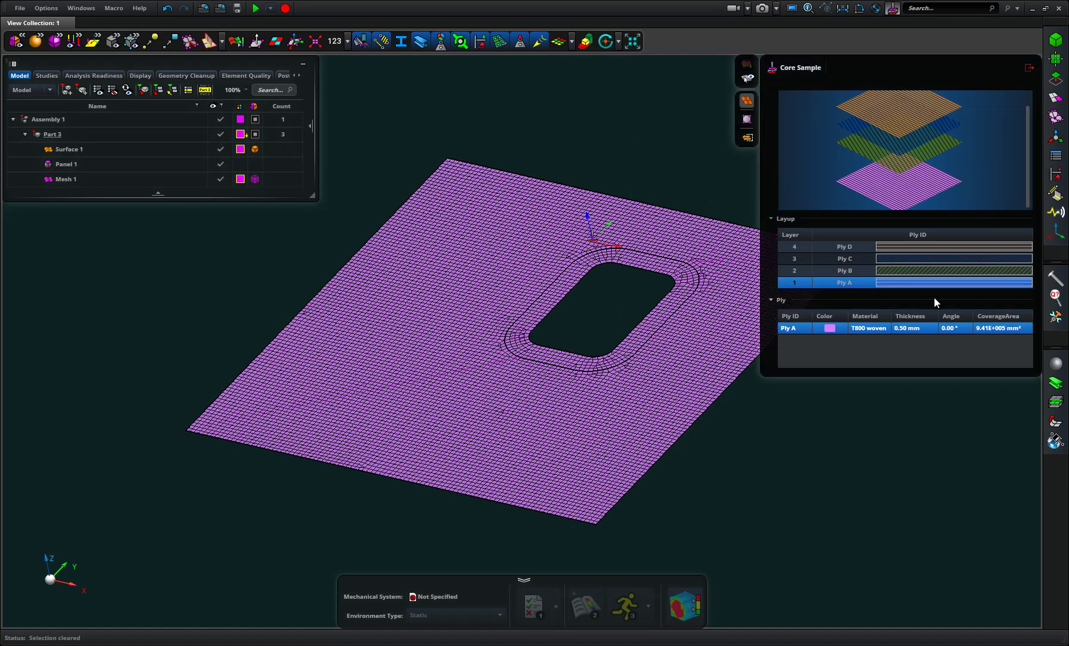
{"action": "left_click", "coordinate": [923, 272]}
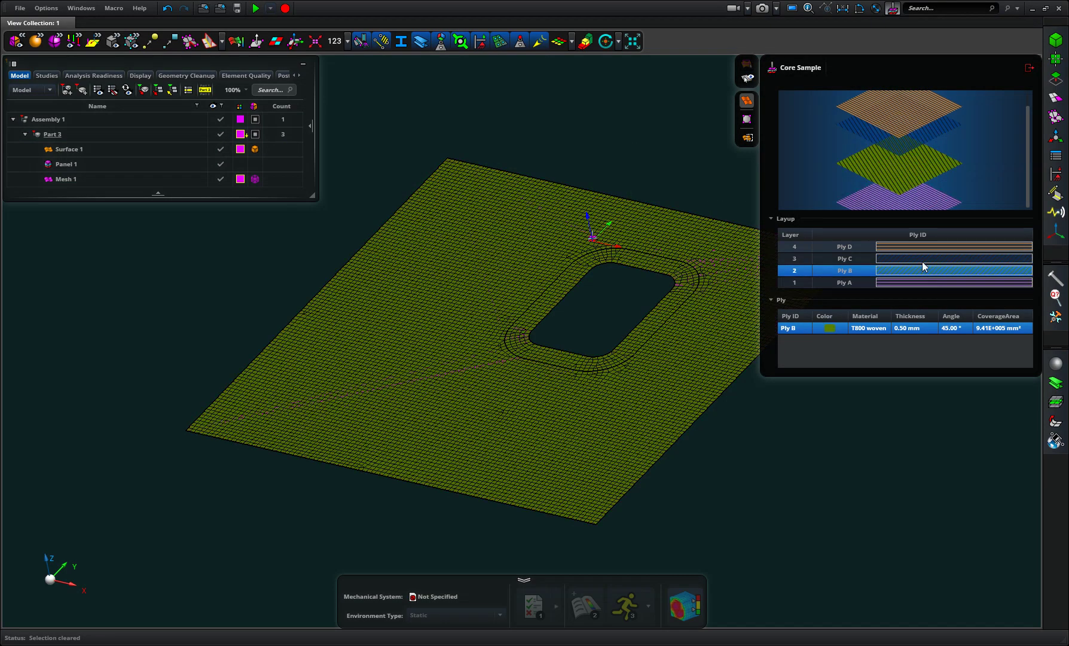
{"action": "left_click", "coordinate": [922, 260]}
{"action": "left_click", "coordinate": [920, 247]}
{"action": "left_click", "coordinate": [921, 259]}
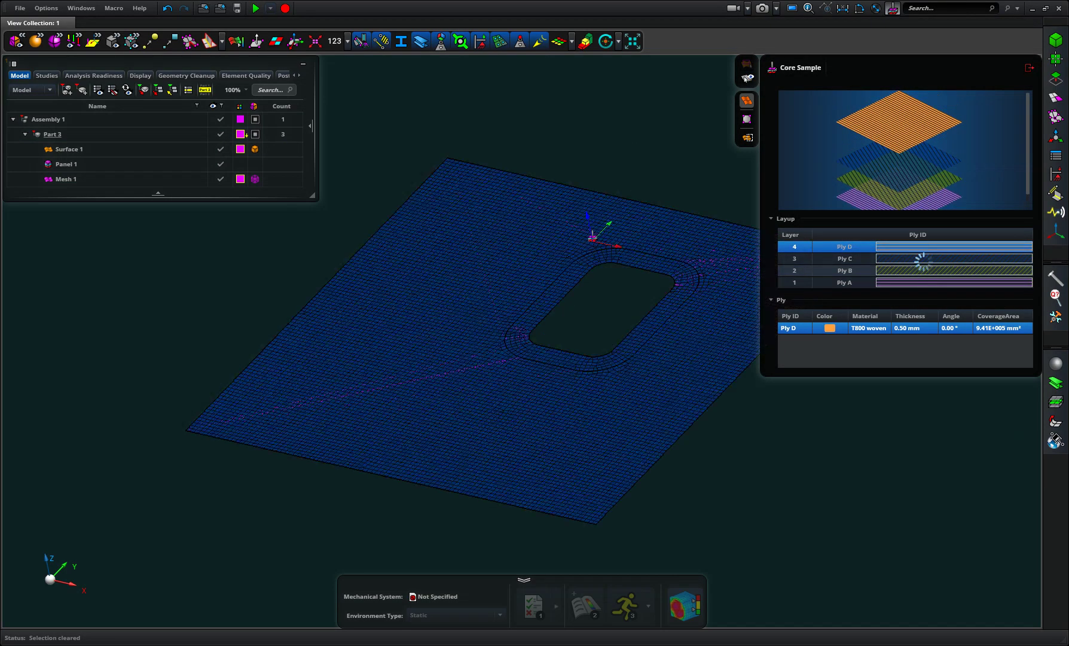
{"action": "left_click", "coordinate": [924, 271]}
{"action": "left_click", "coordinate": [924, 283]}
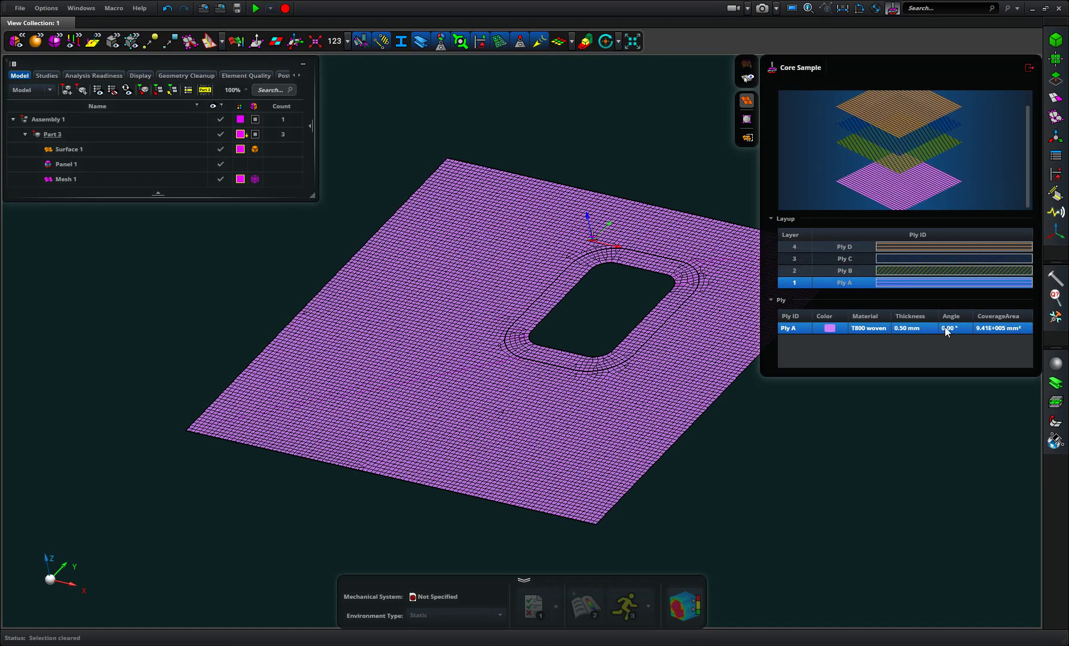
{"action": "left_click_drag", "start_coordinate": [944, 171], "coordinate": [660, 274]}
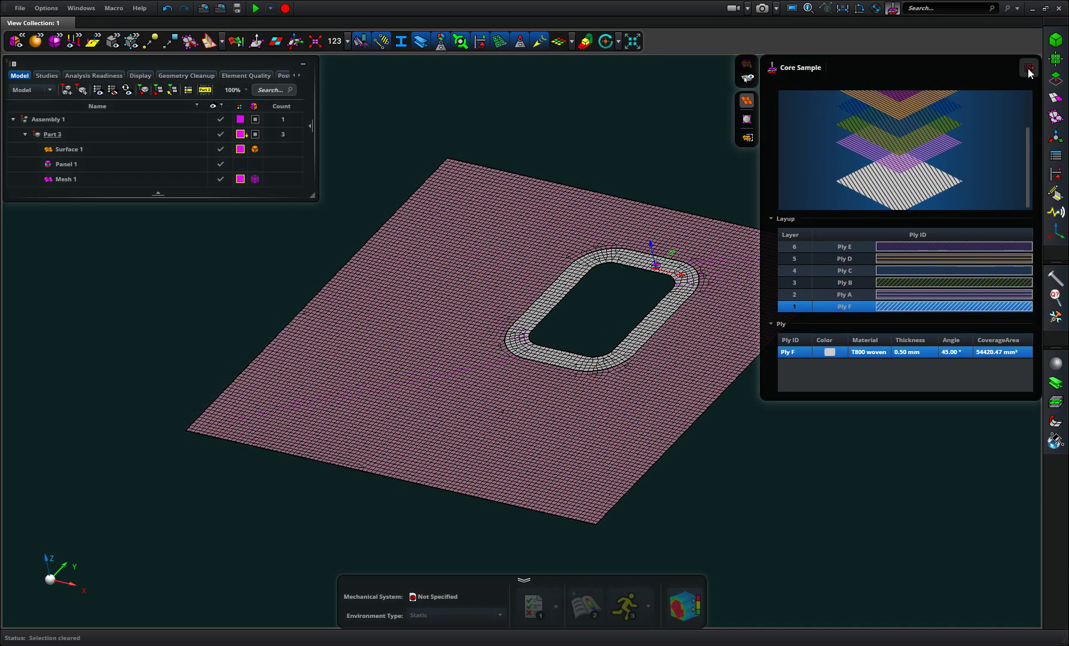
Close the core sample and delete Panel 1 from the model tree
{"action": "key", "text": "Escape"}
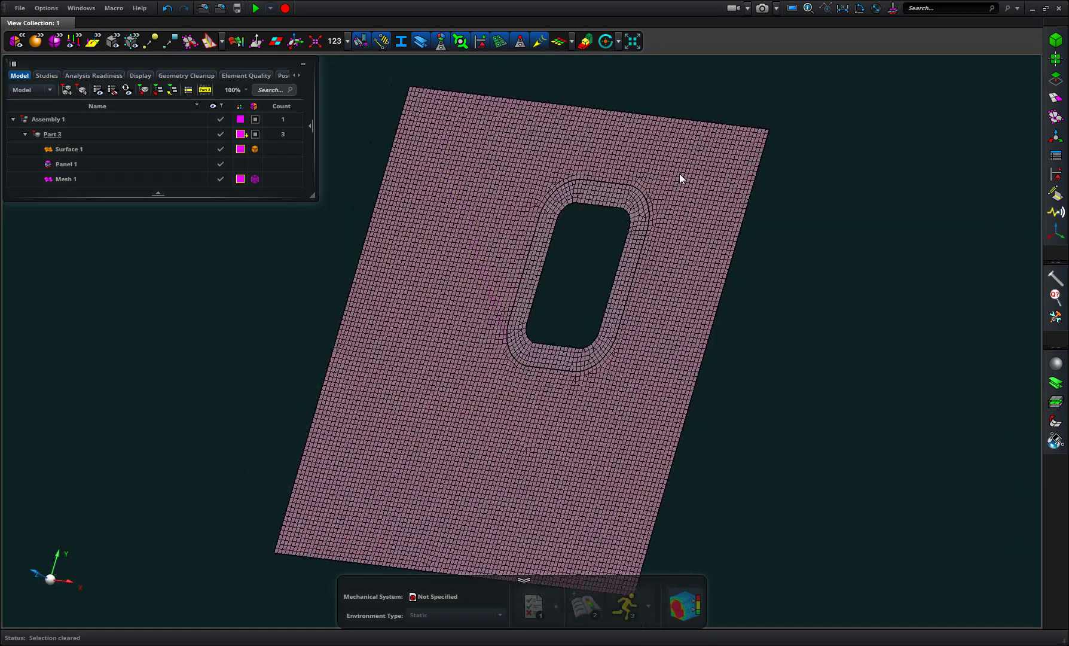
{"action": "right_click_drag", "start_coordinate": [724, 163], "coordinate": [705, 191]}
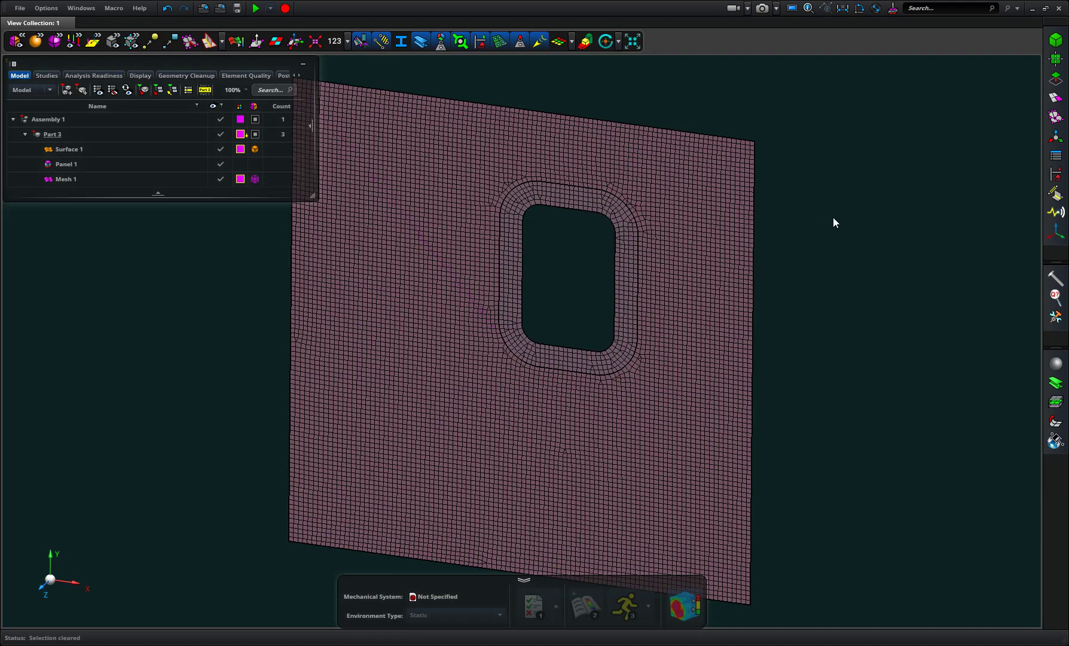
{"action": "left_click", "coordinate": [211, 167]}
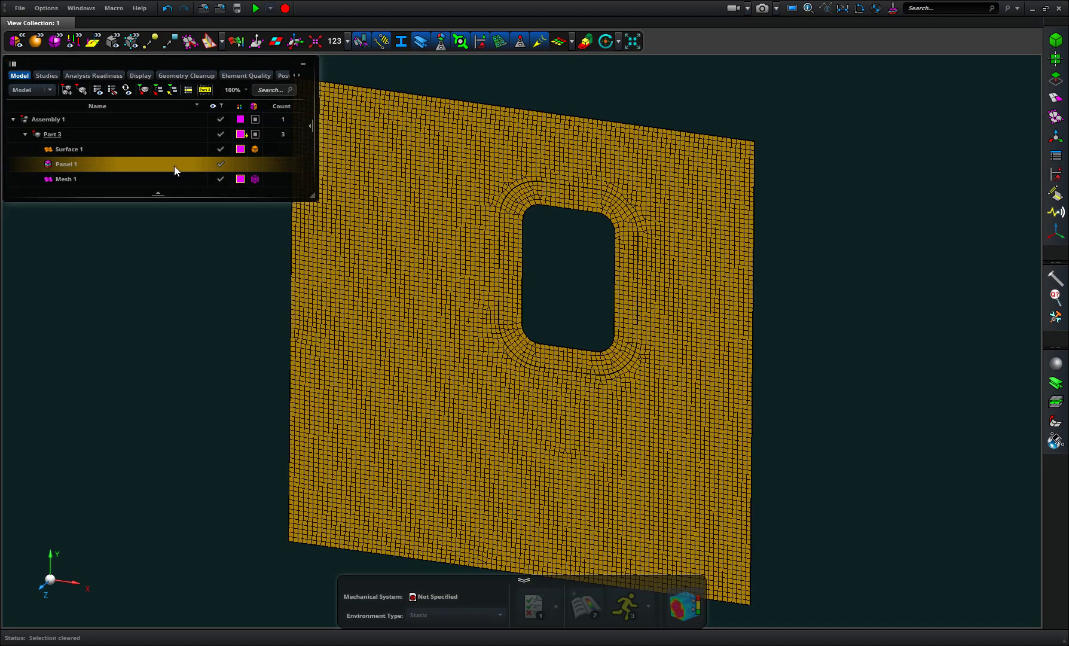
{"action": "right_click", "coordinate": [155, 170]}
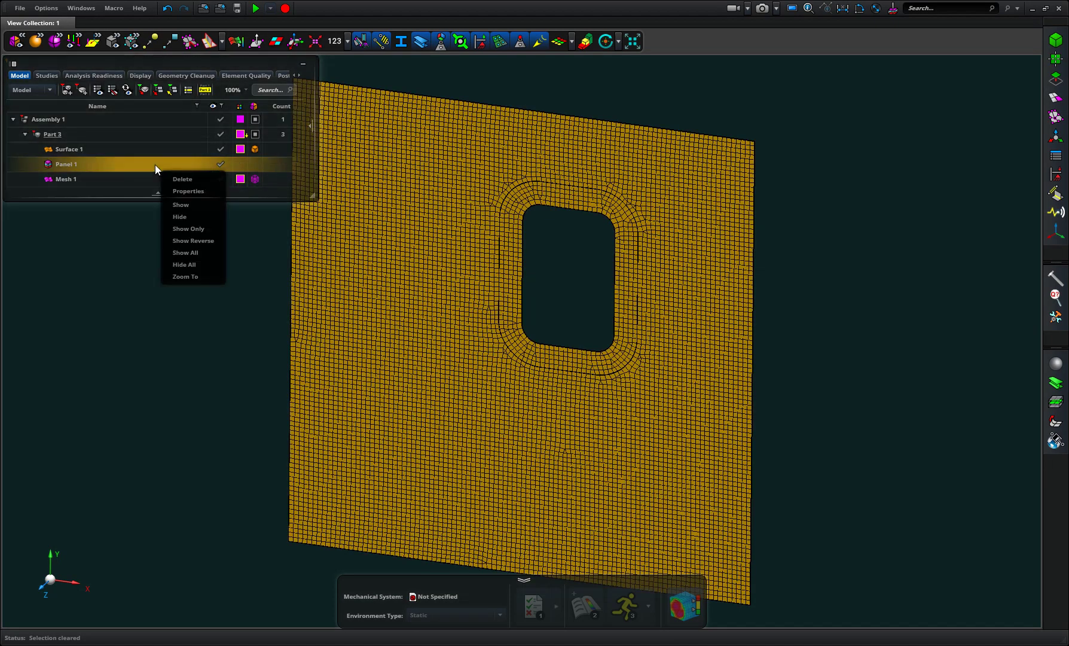
{"action": "left_click", "coordinate": [184, 181]}
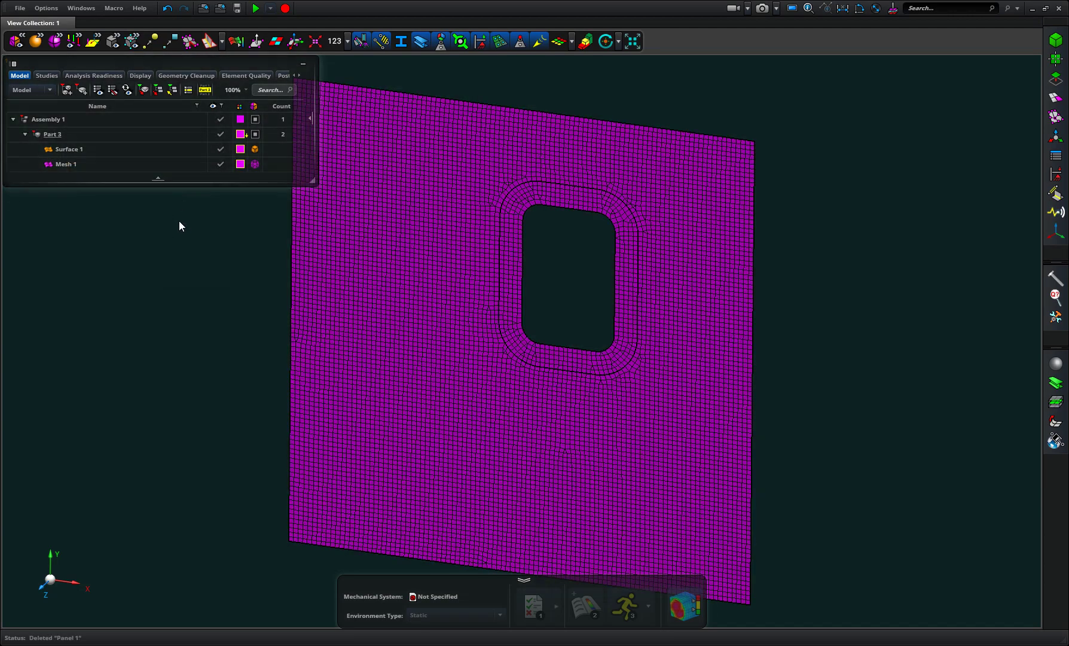
Create a new panel on Surface 1 from the Attribution Panels tool
{"action": "left_click", "coordinate": [1055, 155]}
{"action": "left_click", "coordinate": [1003, 120]}
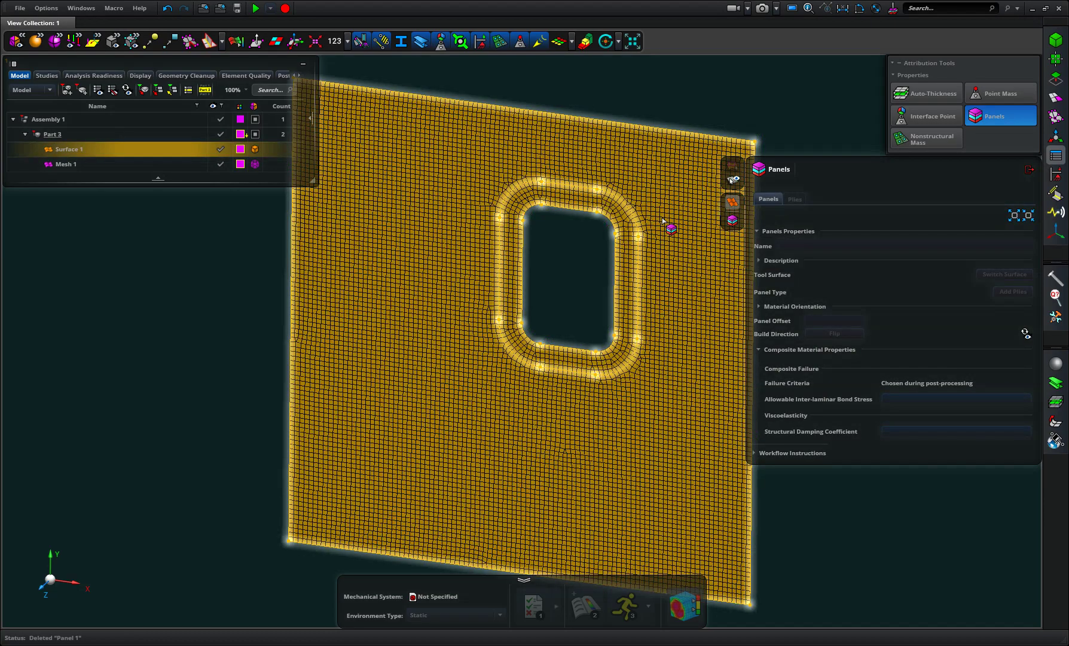
{"action": "left_click", "coordinate": [671, 224]}
{"action": "middle_click", "coordinate": [671, 224]}
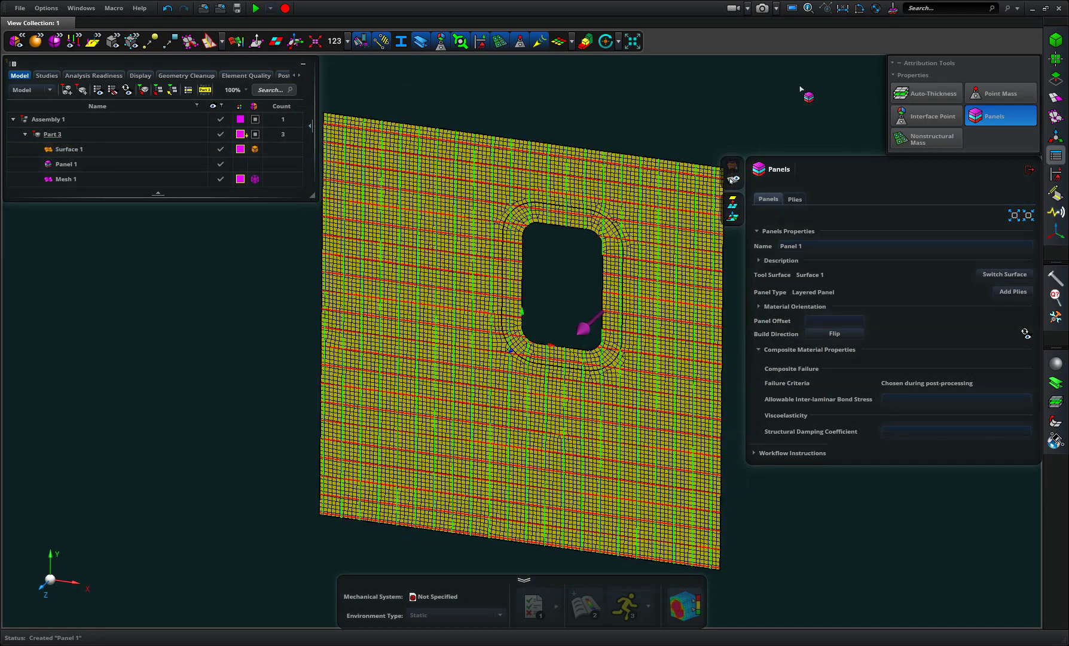
Close the panel editor and launch the Add Ply Stack utility
{"action": "left_click", "coordinate": [1029, 170]}
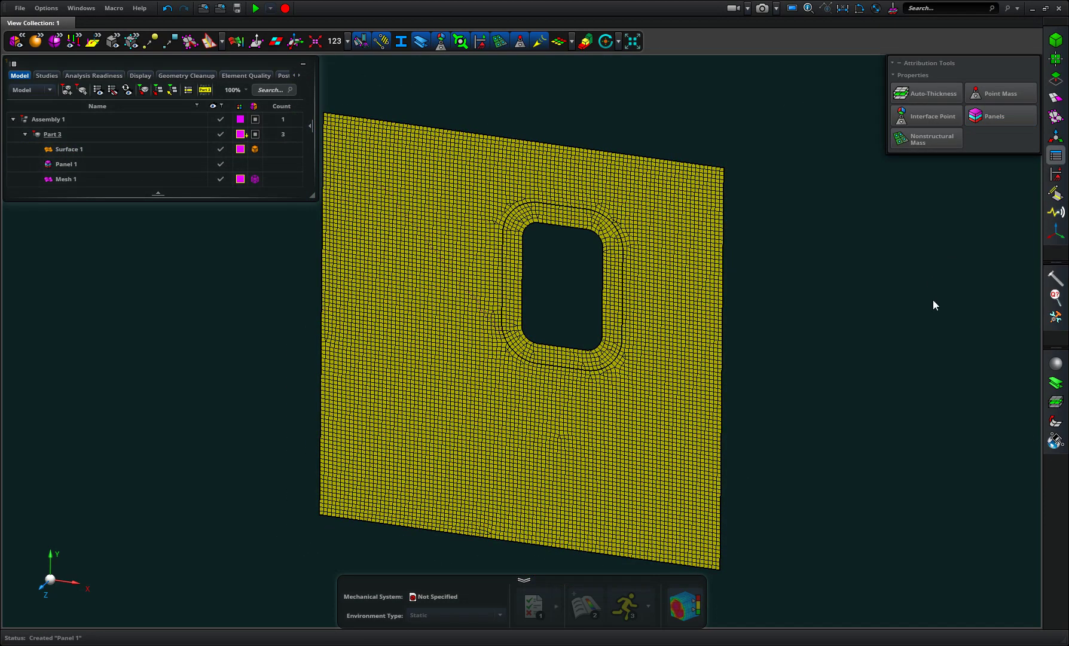
{"action": "left_click", "coordinate": [1056, 317]}
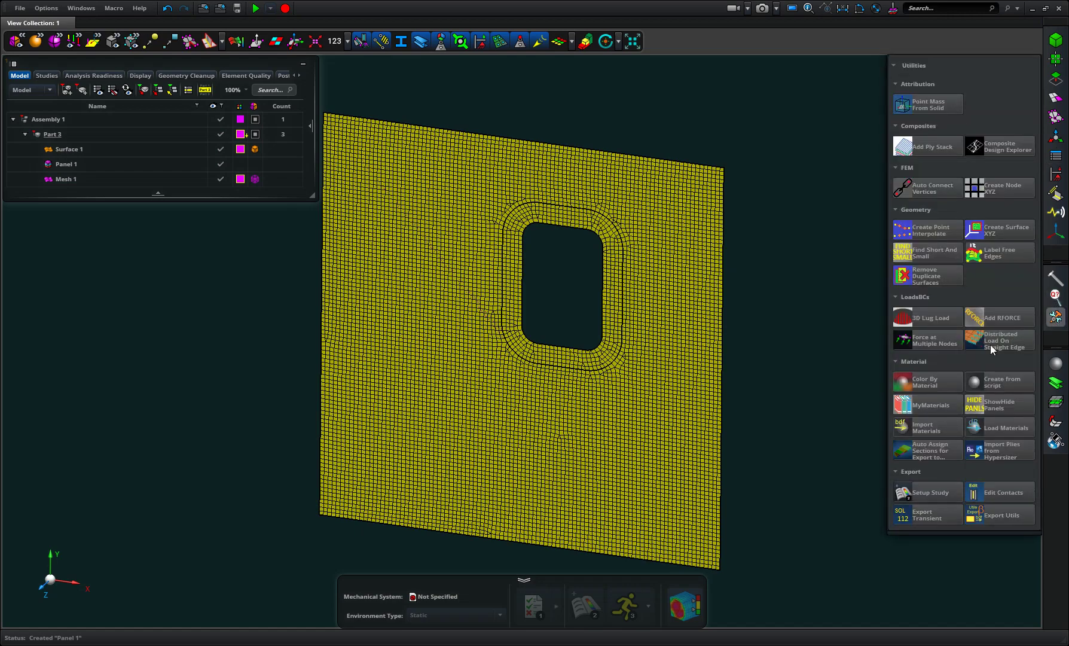
{"action": "left_click", "coordinate": [926, 142]}
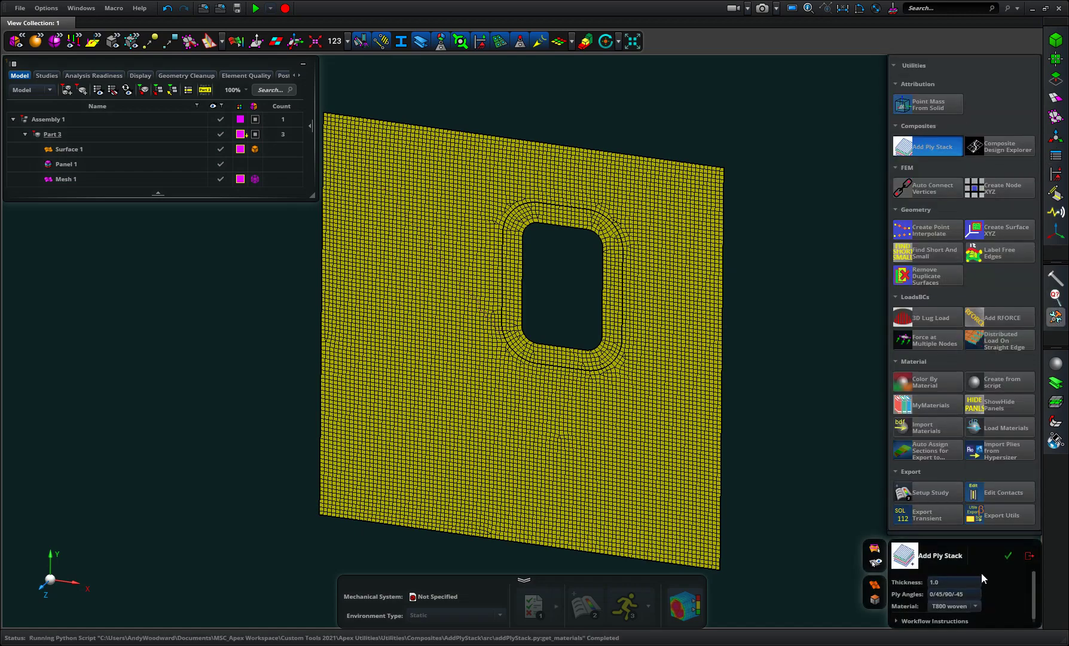
Set ply thickness to .5 and append /0/0/-45 to the ply angle sequence
{"action": "double_click", "coordinate": [947, 587]}
{"action": "type", "text": ".5"}
{"action": "double_click", "coordinate": [953, 594]}
{"action": "left_click", "coordinate": [965, 593]}
{"action": "type", "text": "/0/0/-45/90/45/0"}
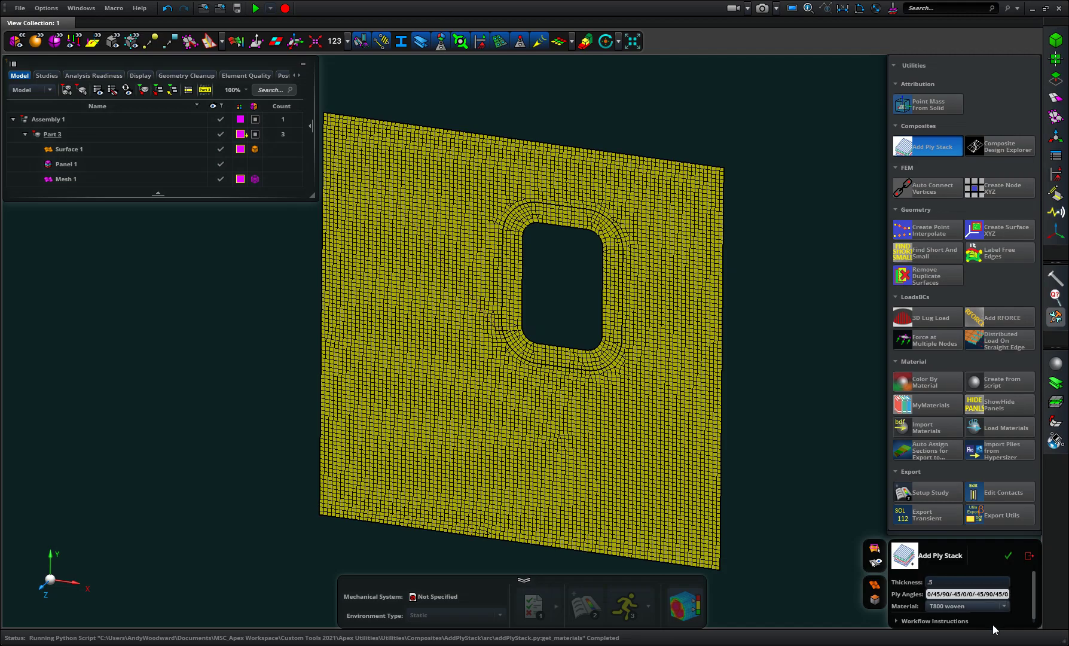
Apply the T800 woven ply stack to Surface 1, then re-enter .5 as thickness
{"action": "left_click", "coordinate": [662, 522]}
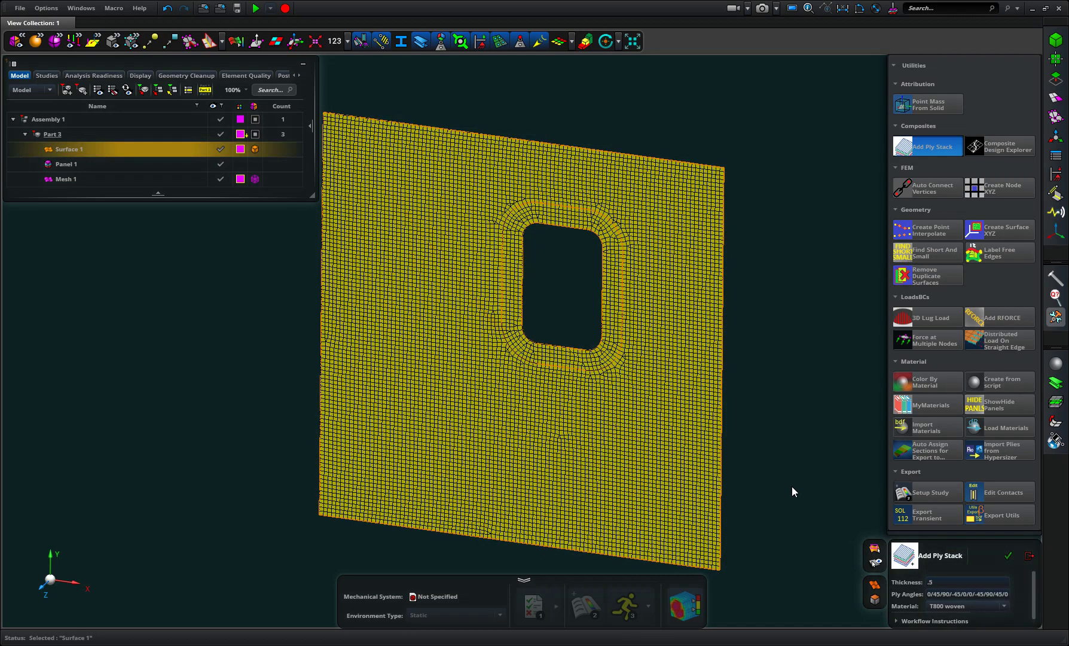
{"action": "left_click", "coordinate": [1009, 556]}
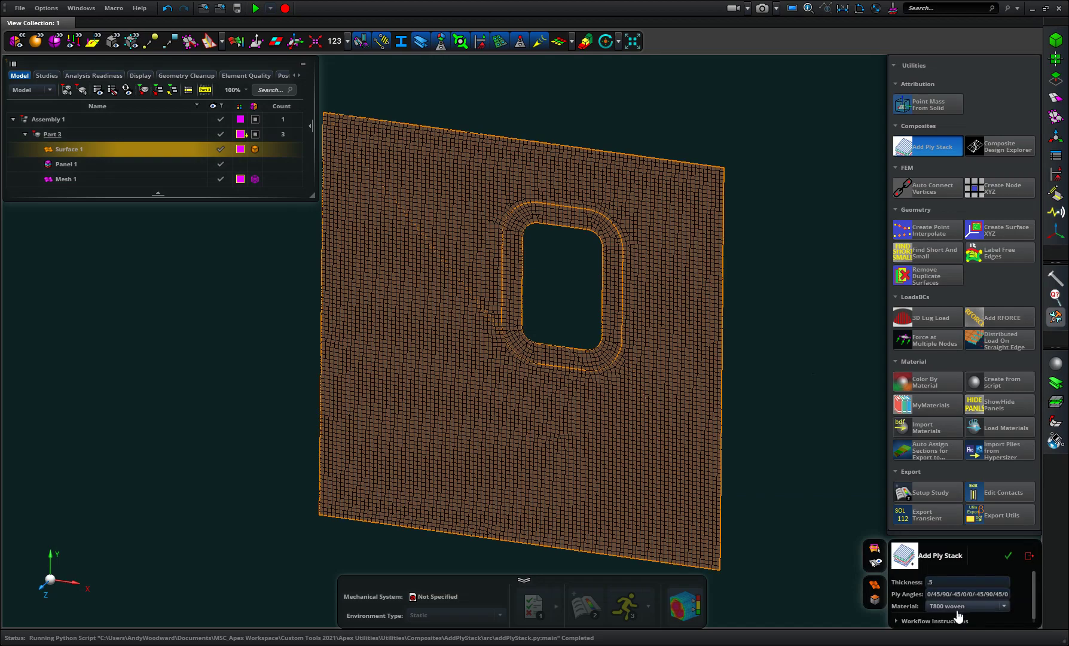
{"action": "double_click", "coordinate": [931, 582]}
{"action": "key", "text": "BackSpace"}
{"action": "type", "text": ".5"}
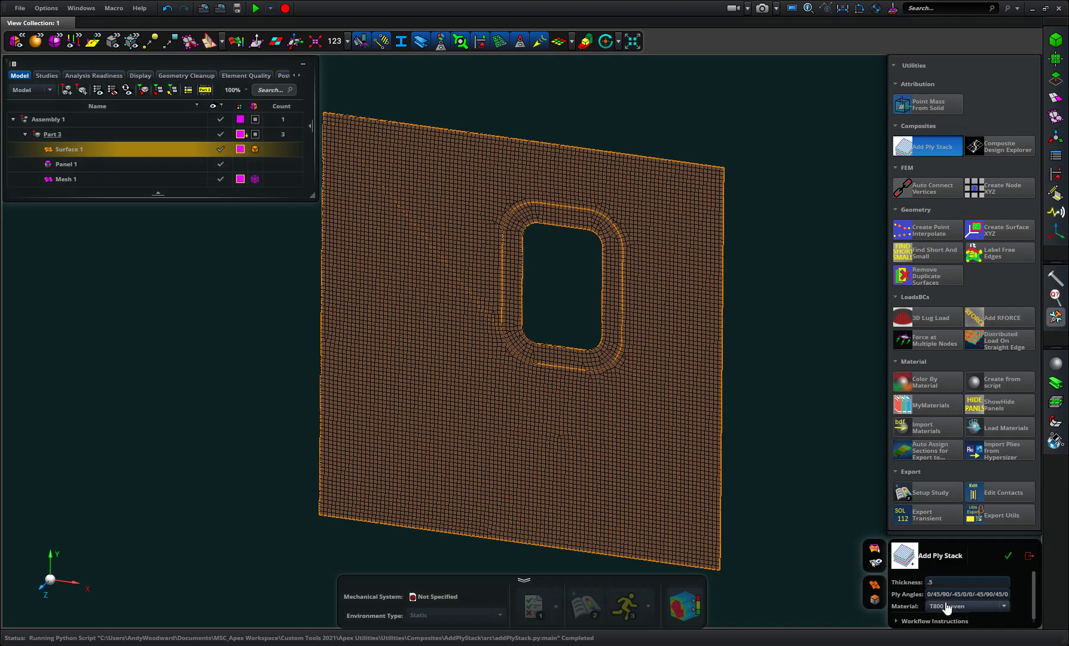